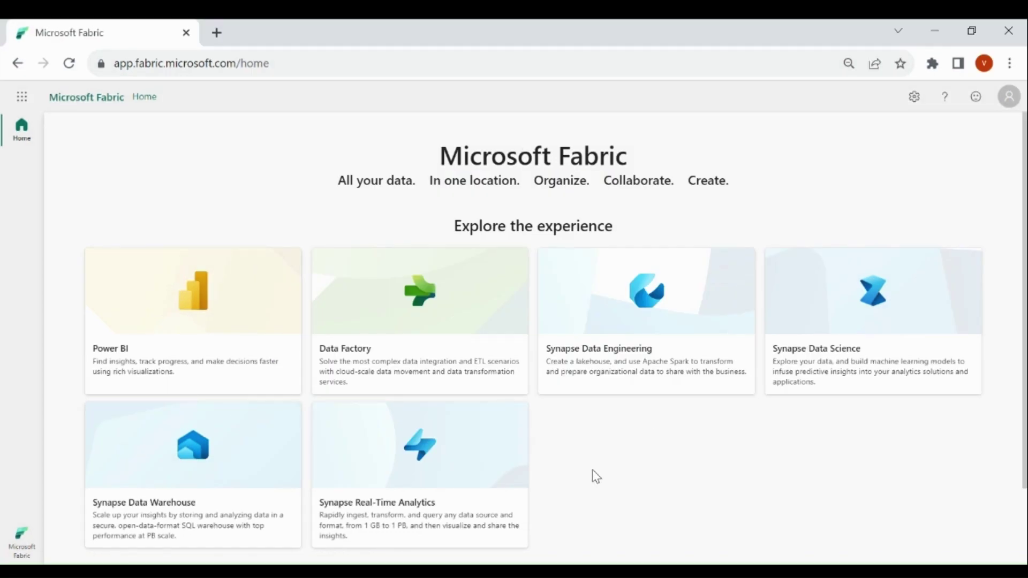
Step: Switch to the Real-Time Analytics experience and open the Dataverse Academy workspace
{"action": "left_click", "coordinate": [19, 535]}
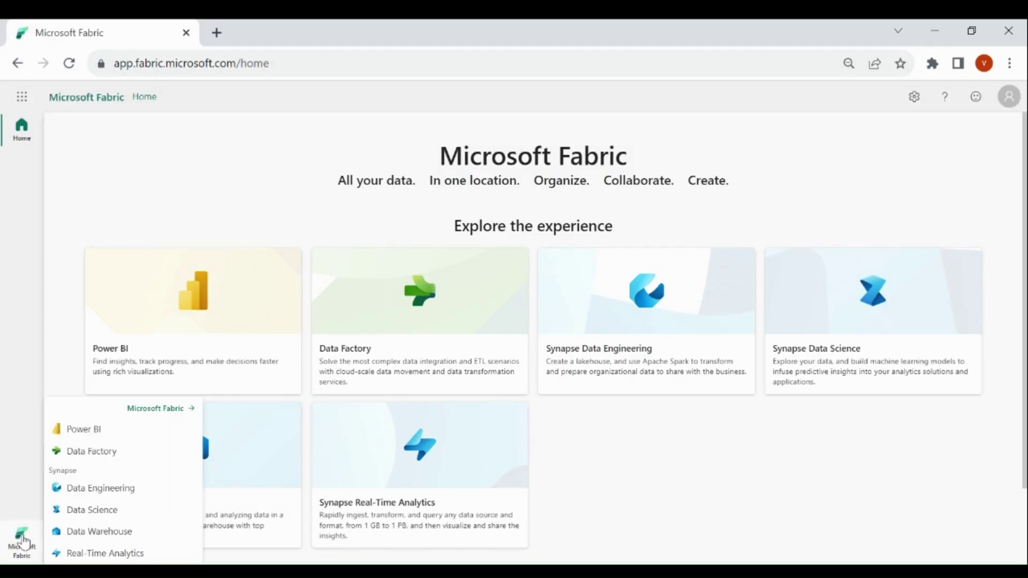
{"action": "left_click", "coordinate": [105, 554]}
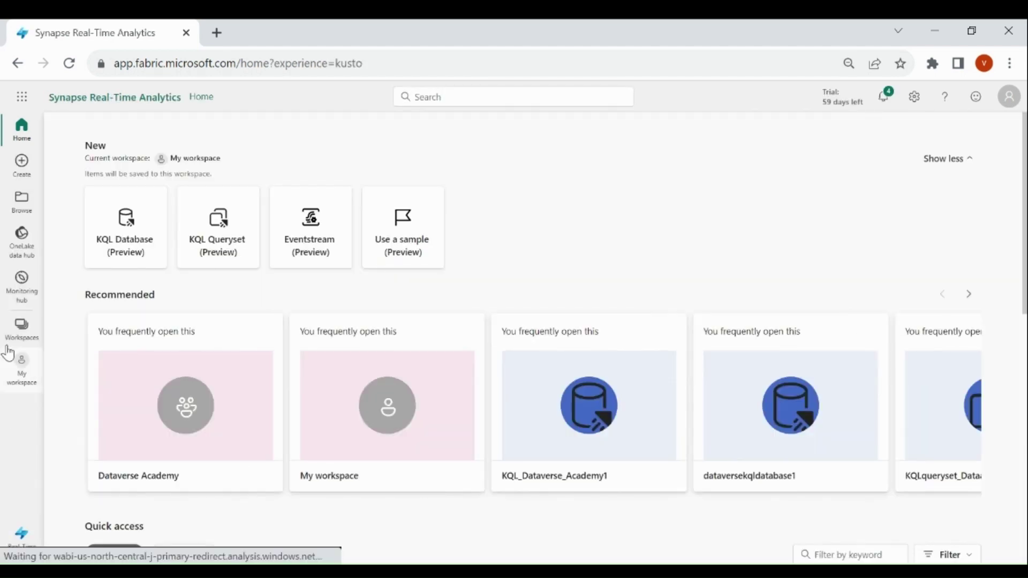
{"action": "left_click", "coordinate": [12, 327]}
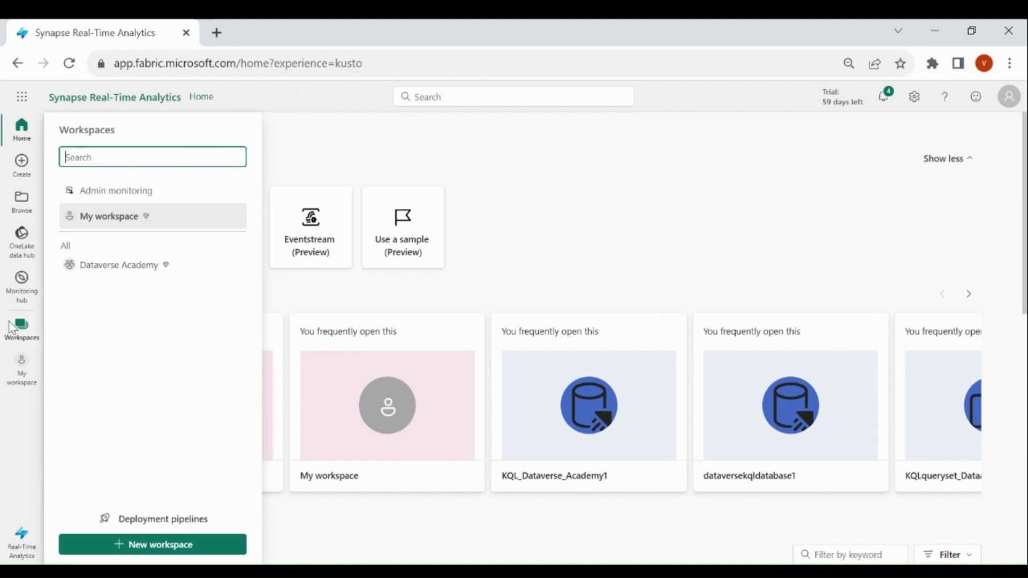
{"action": "left_click", "coordinate": [116, 274]}
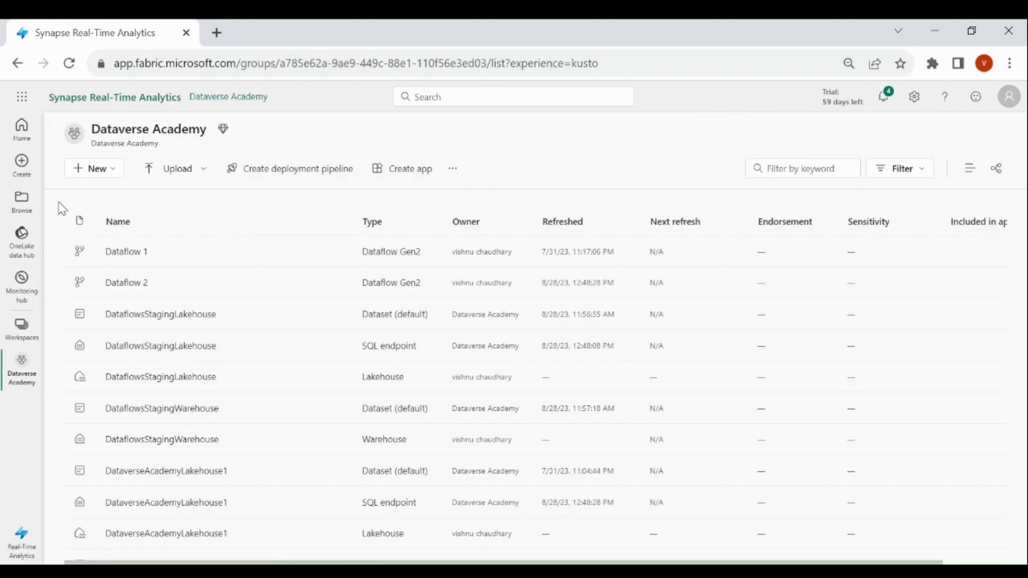
Step: Create a new eventstream named Eventstream_Bank_Acc in the workspace
{"action": "left_click", "coordinate": [83, 181]}
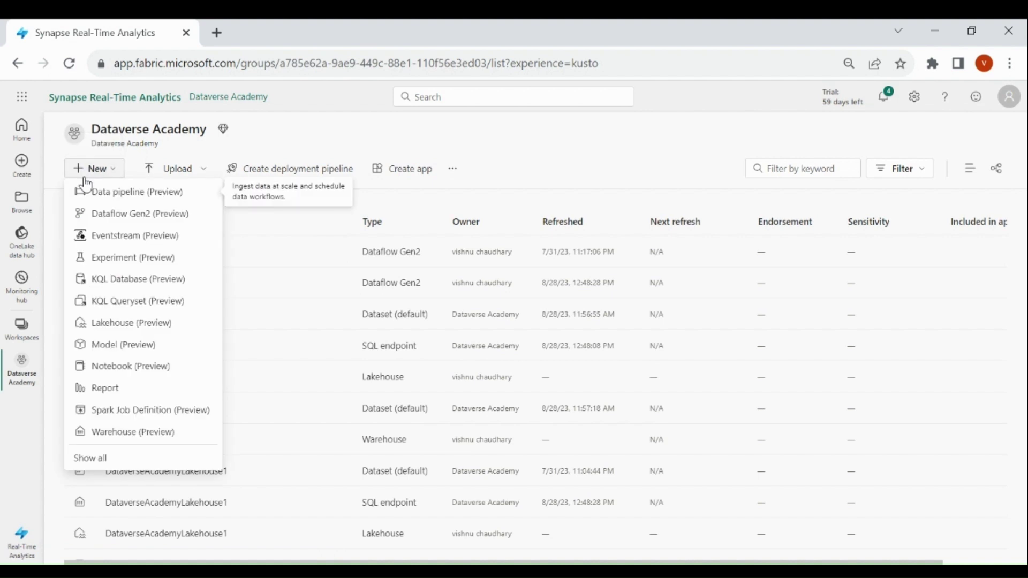
{"action": "left_click", "coordinate": [105, 236]}
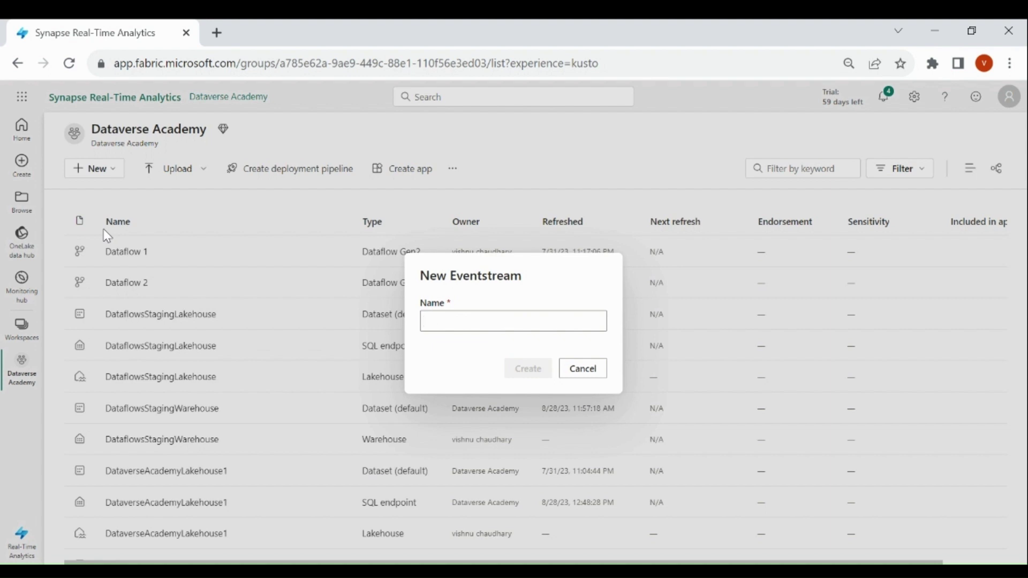
{"action": "type", "text": "Eventstream_Bank_Acc"}
{"action": "left_click", "coordinate": [525, 368]}
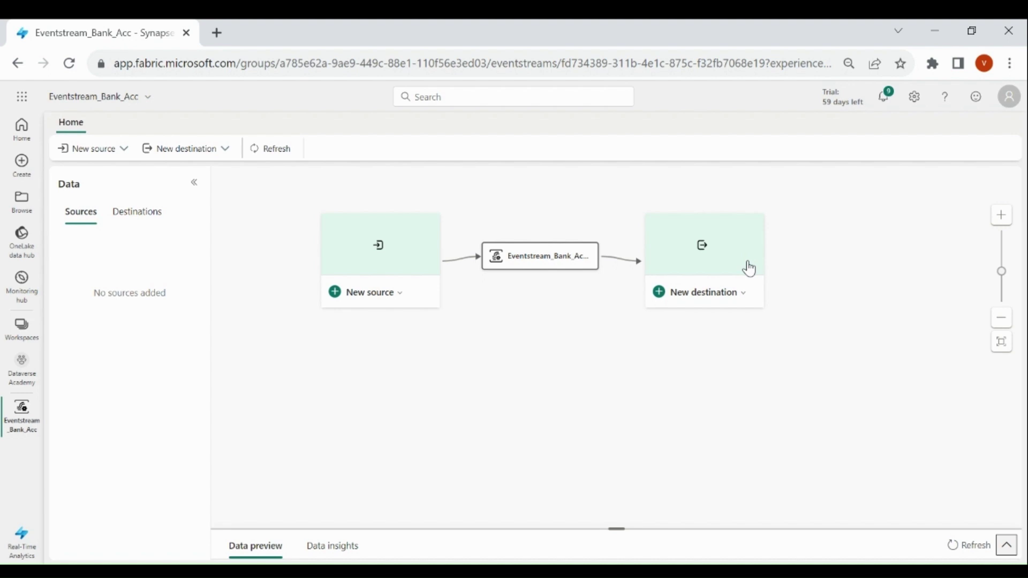
Step: Review the source types and destination types available for the eventstream
{"action": "left_click", "coordinate": [400, 297]}
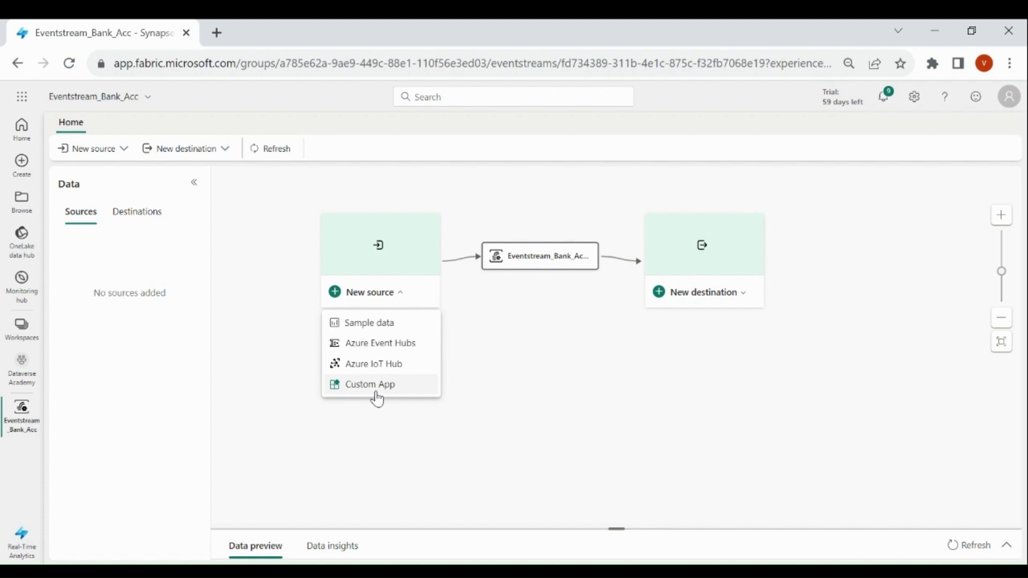
{"action": "left_click", "coordinate": [575, 355]}
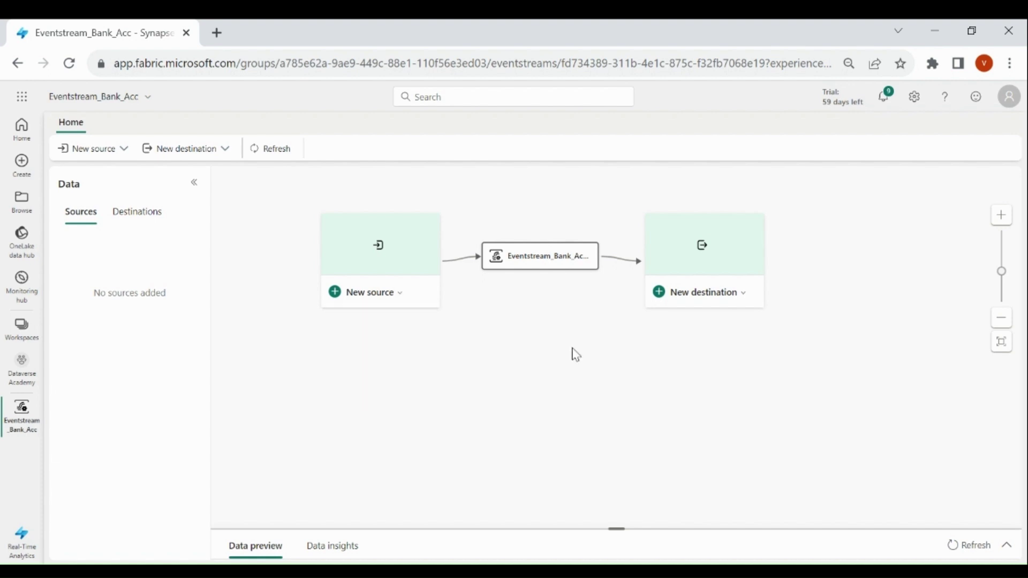
{"action": "left_click", "coordinate": [734, 296]}
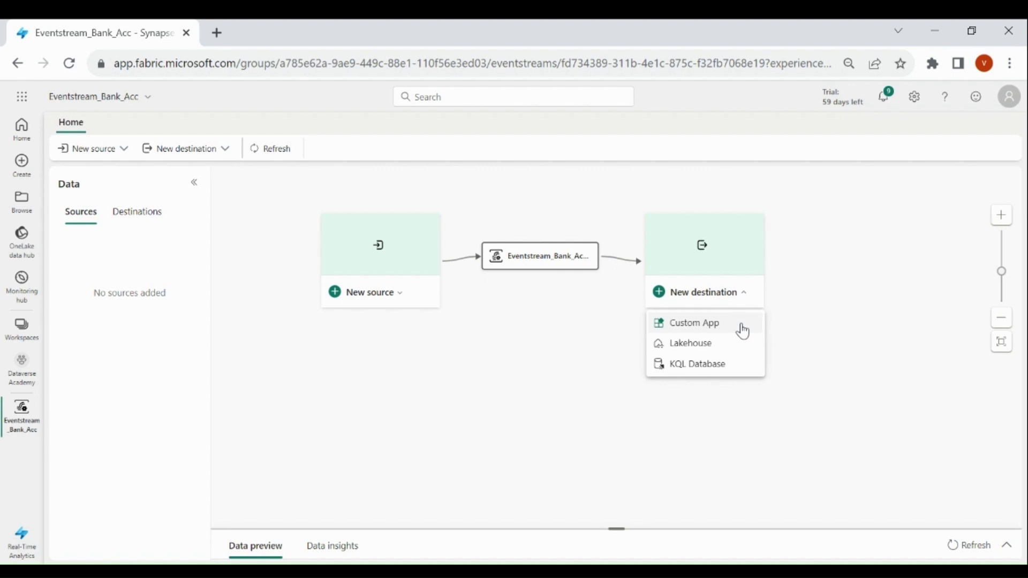
{"action": "left_click", "coordinate": [817, 322]}
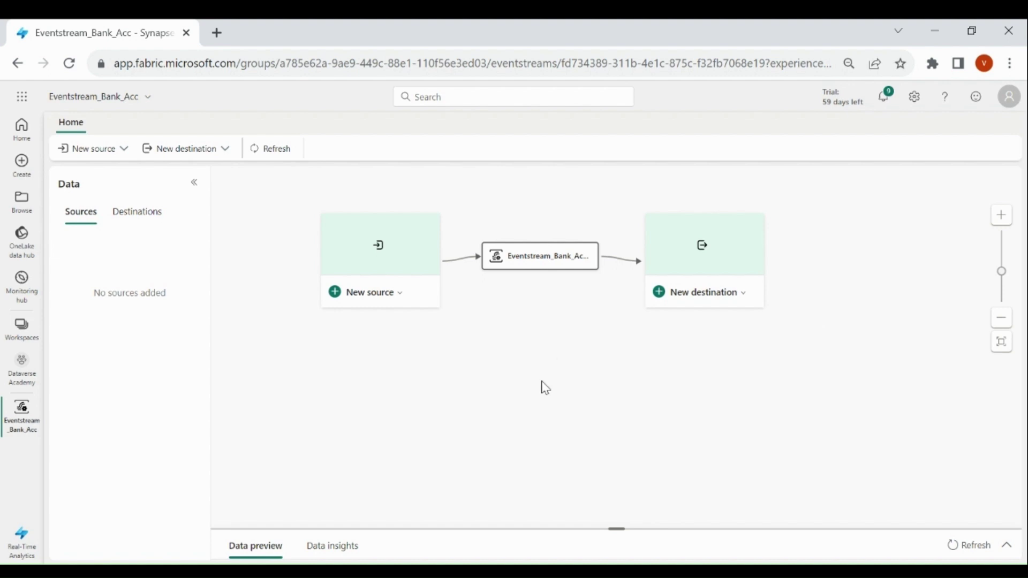
Step: Add a sample data source named StockSource using the Stock Market data, and preview its streamed records
{"action": "left_click", "coordinate": [398, 306]}
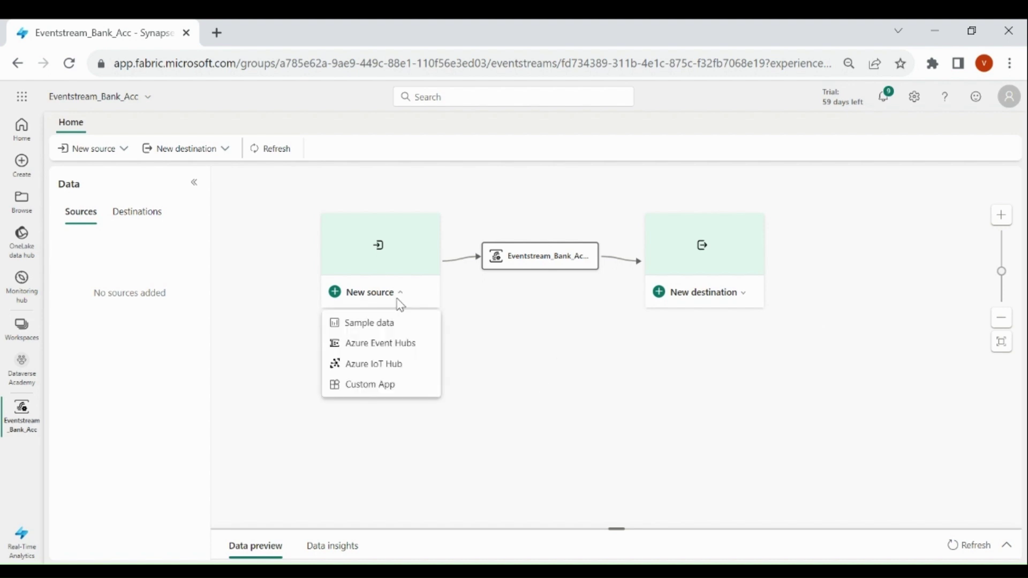
{"action": "left_click", "coordinate": [388, 325]}
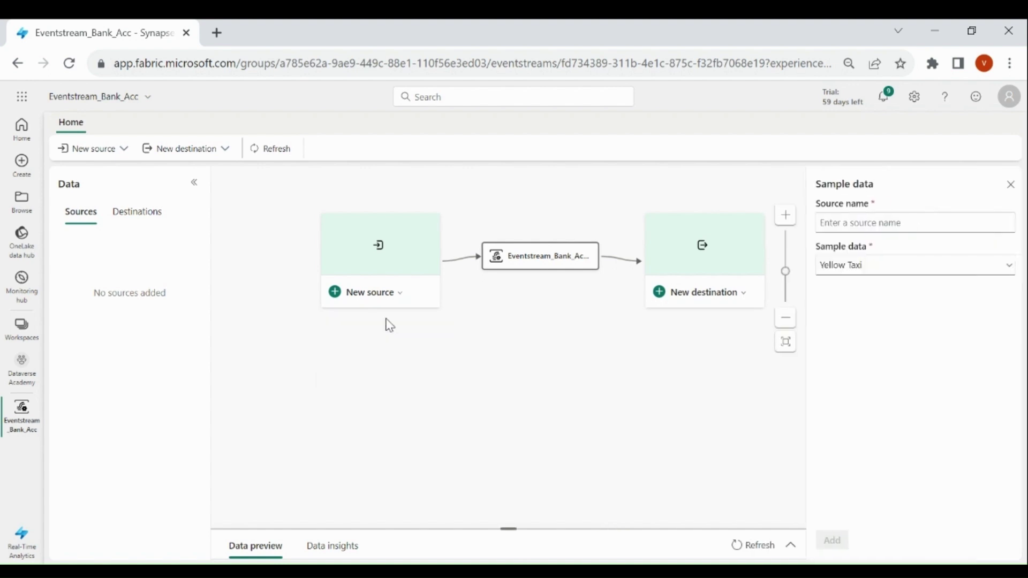
{"action": "left_click", "coordinate": [865, 268]}
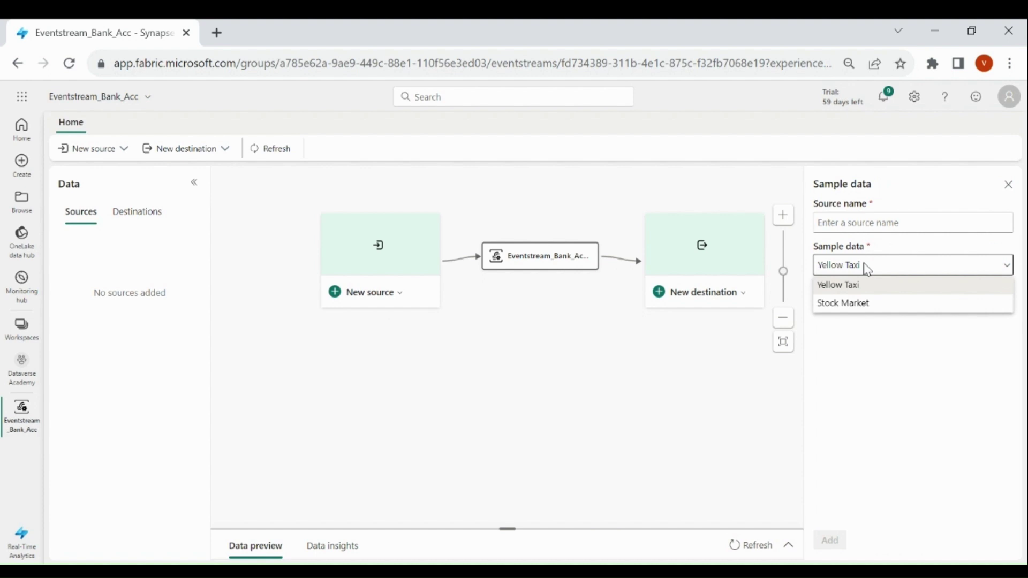
{"action": "left_click", "coordinate": [853, 305]}
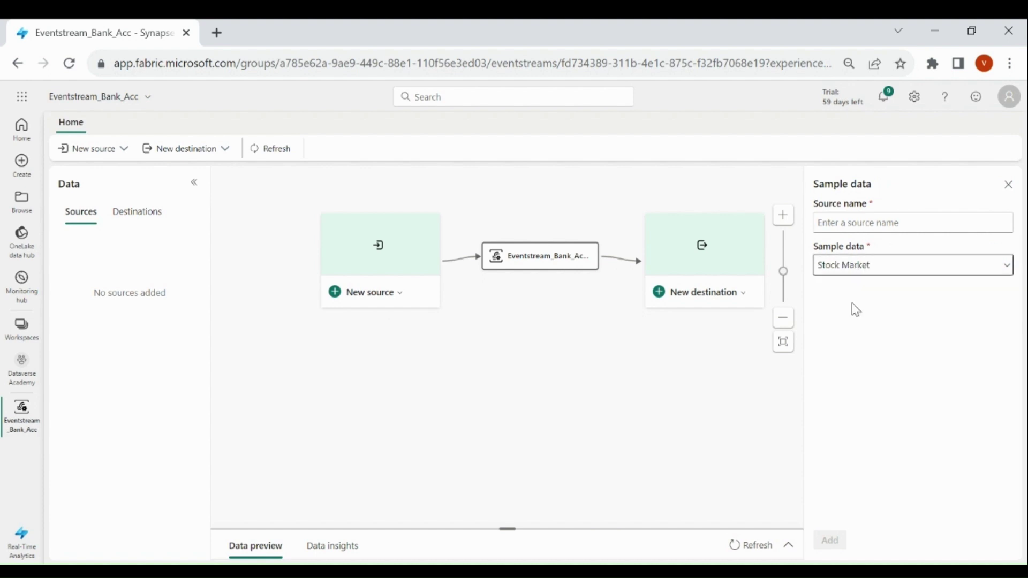
{"action": "left_click", "coordinate": [846, 223]}
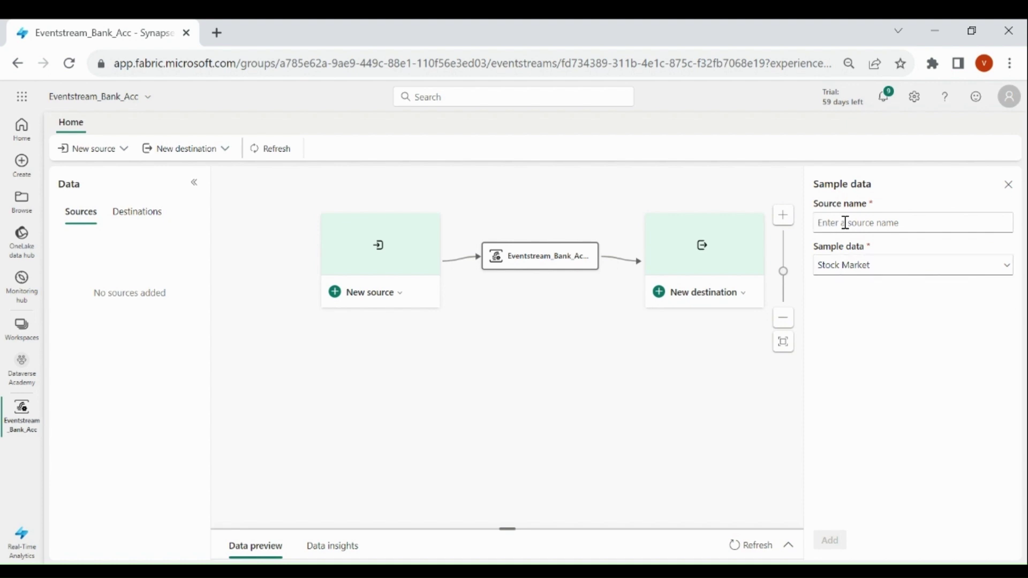
{"action": "type", "text": "StockSource"}
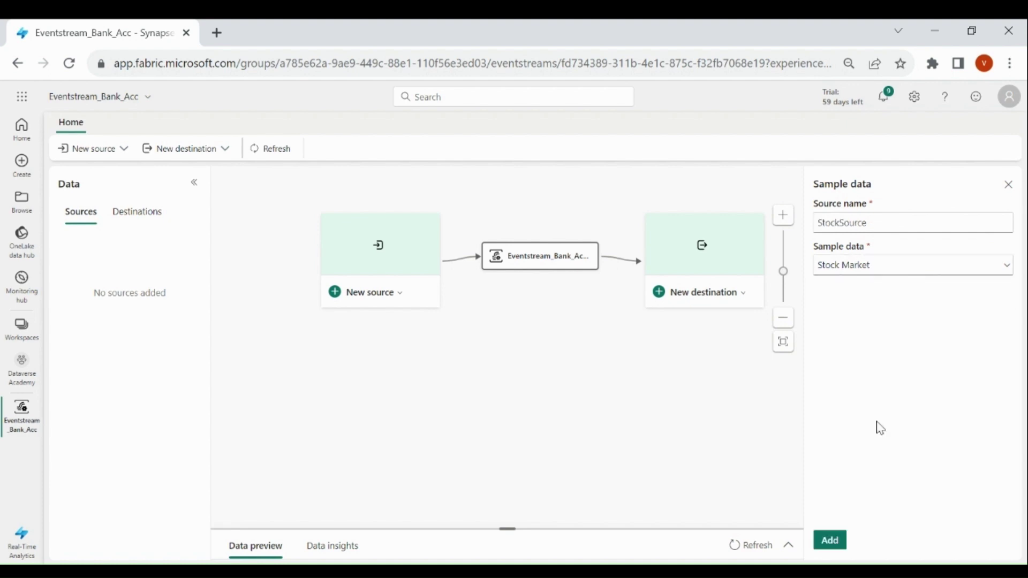
{"action": "left_click", "coordinate": [830, 541]}
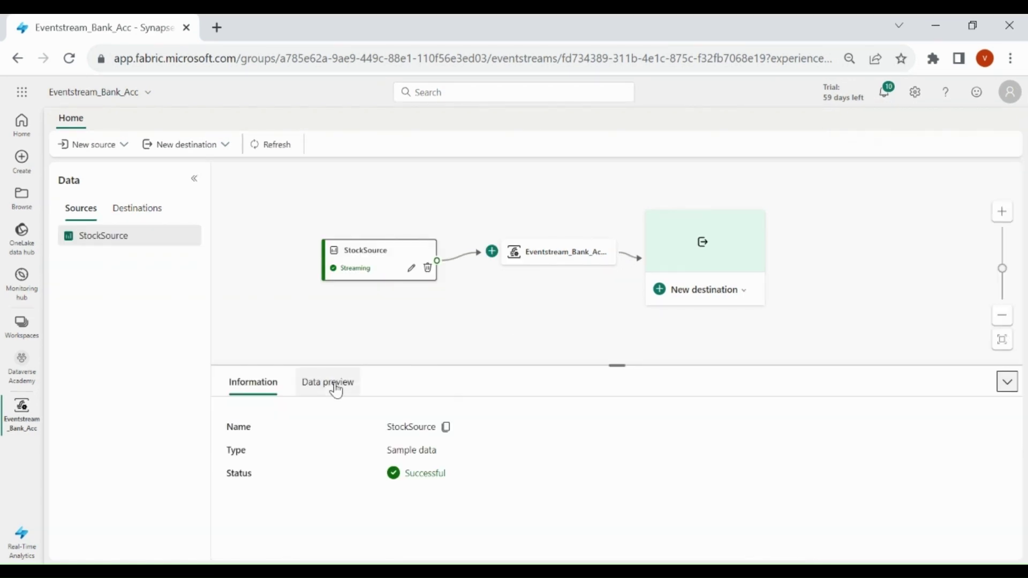
{"action": "left_click", "coordinate": [337, 391]}
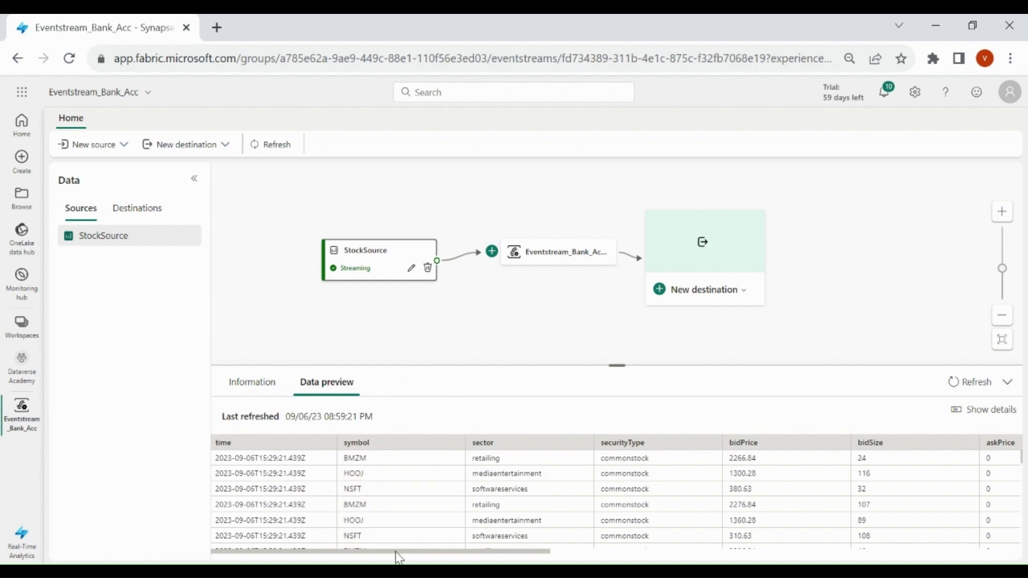
{"action": "left_click_drag", "start_coordinate": [397, 552], "coordinate": [368, 549]}
Step: Create a KQL Database destination named stocktarget, using the Dataverse Academy workspace and the KQL_Dataverse_Academy1 database
{"action": "left_click", "coordinate": [743, 300]}
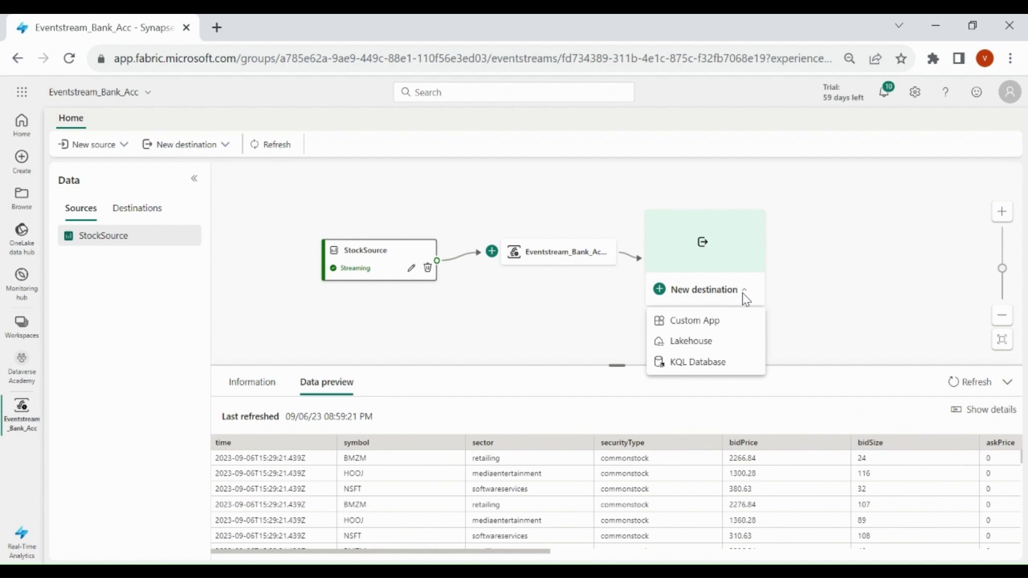
{"action": "left_click", "coordinate": [706, 363]}
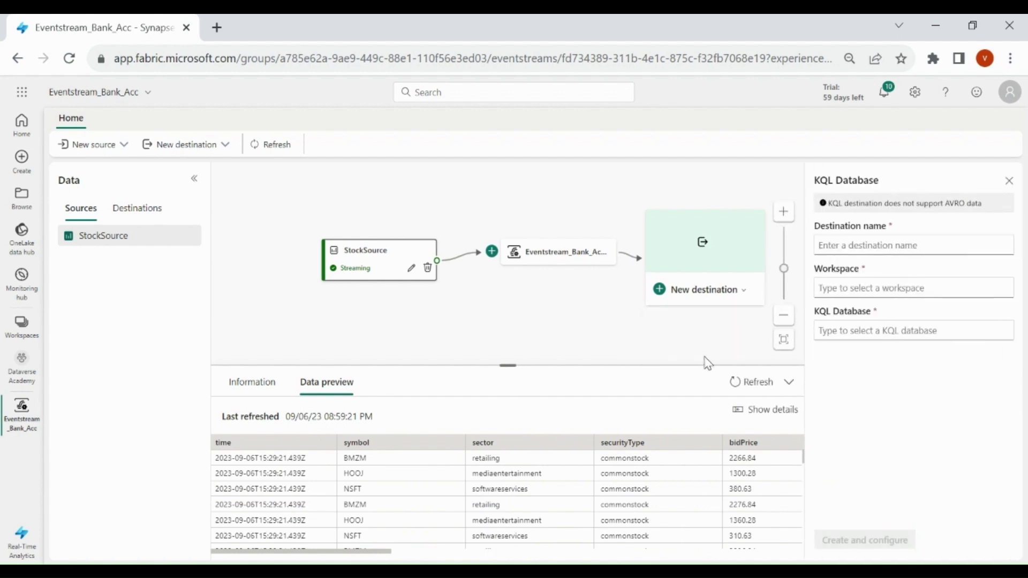
{"action": "left_click", "coordinate": [875, 247]}
{"action": "type", "text": "stocktarget"}
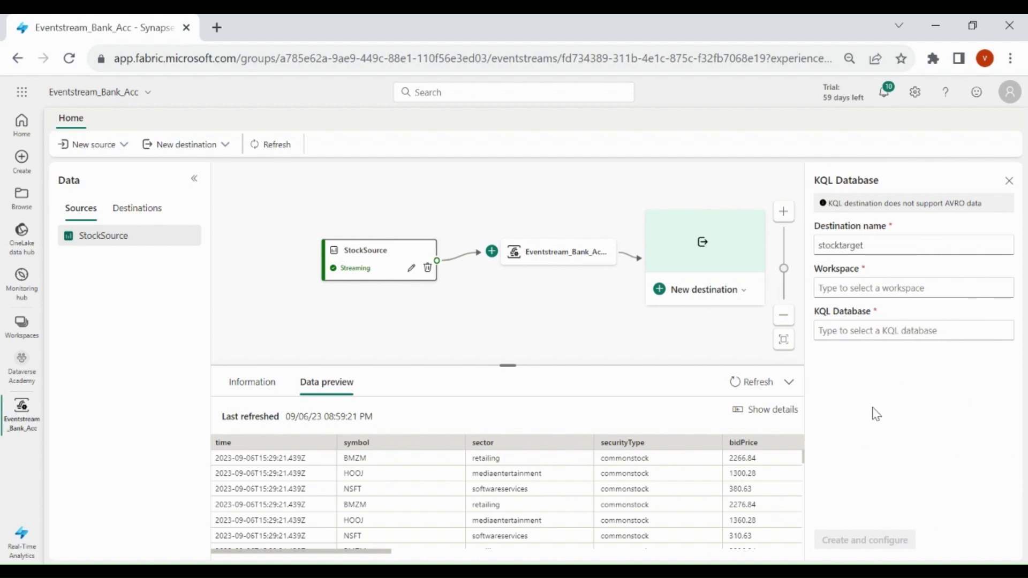
{"action": "left_click", "coordinate": [850, 289]}
{"action": "left_click", "coordinate": [854, 309]}
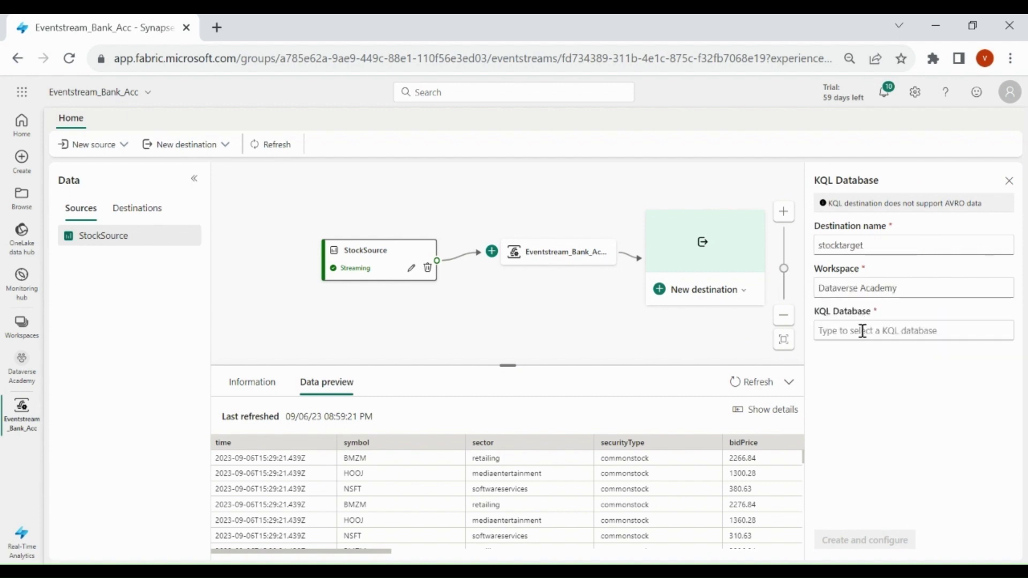
{"action": "left_click", "coordinate": [862, 331]}
{"action": "left_click", "coordinate": [838, 330]}
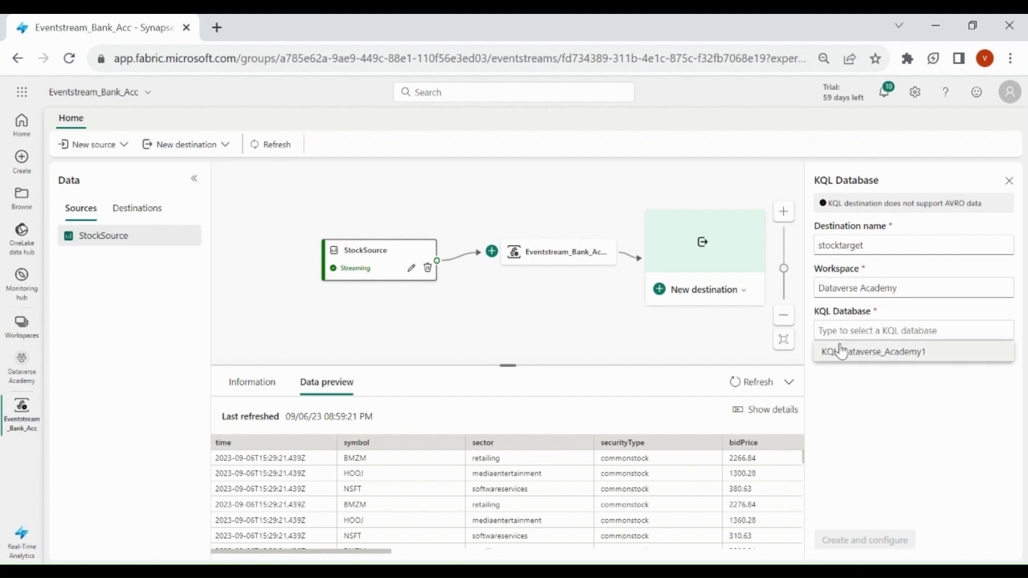
{"action": "left_click", "coordinate": [840, 351]}
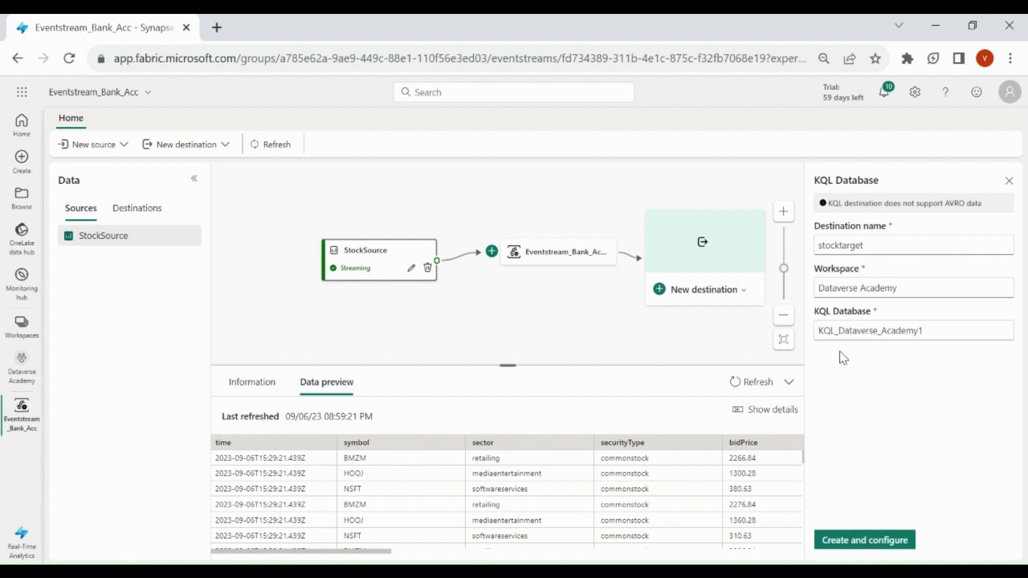
{"action": "left_click", "coordinate": [859, 540]}
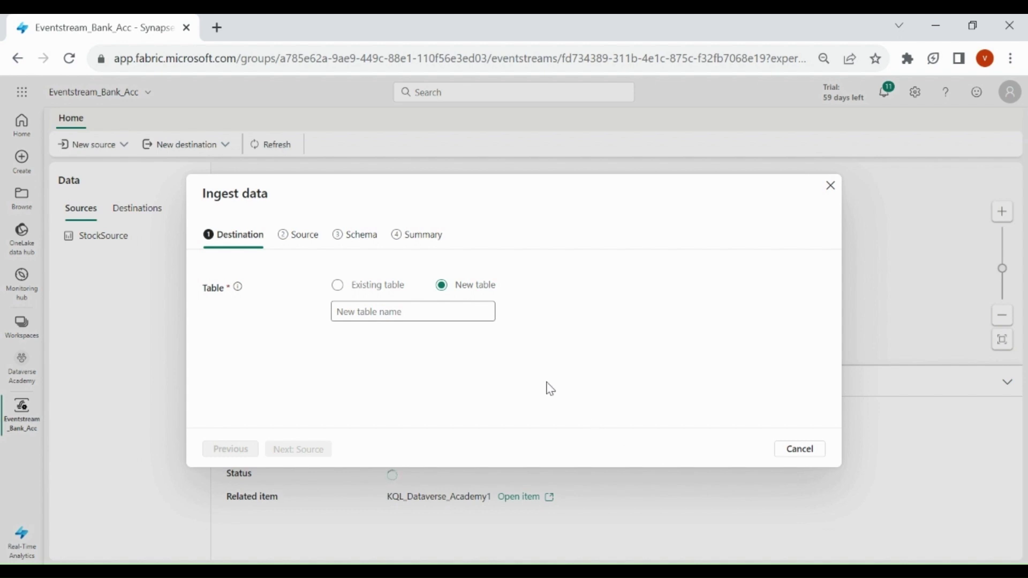
Step: Direct the ingestion into a new table named stockdata, review the additional source parameters and proceed to the schema with the default connection
{"action": "type", "text": "stockdata"}
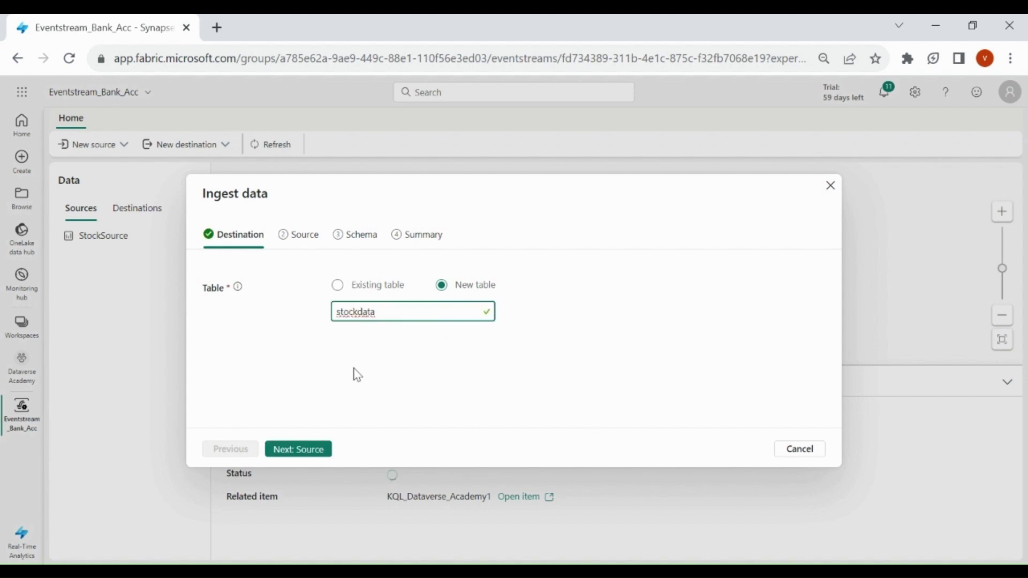
{"action": "left_click", "coordinate": [314, 450]}
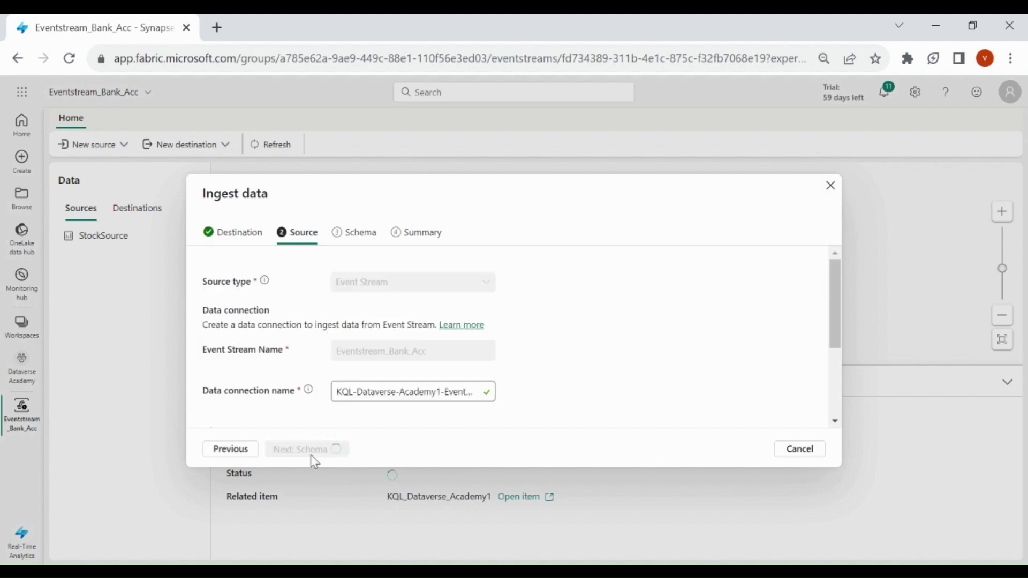
{"action": "scroll", "coordinate": [841, 346], "scroll_direction": "down", "scroll_amount": 2}
{"action": "left_click_drag", "start_coordinate": [841, 346], "coordinate": [834, 390]}
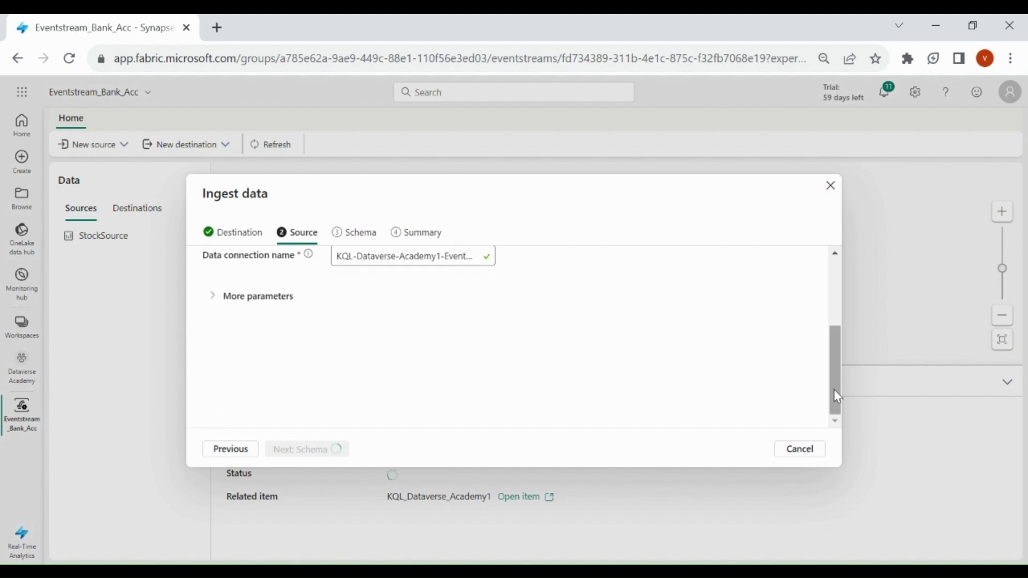
{"action": "left_click", "coordinate": [262, 300]}
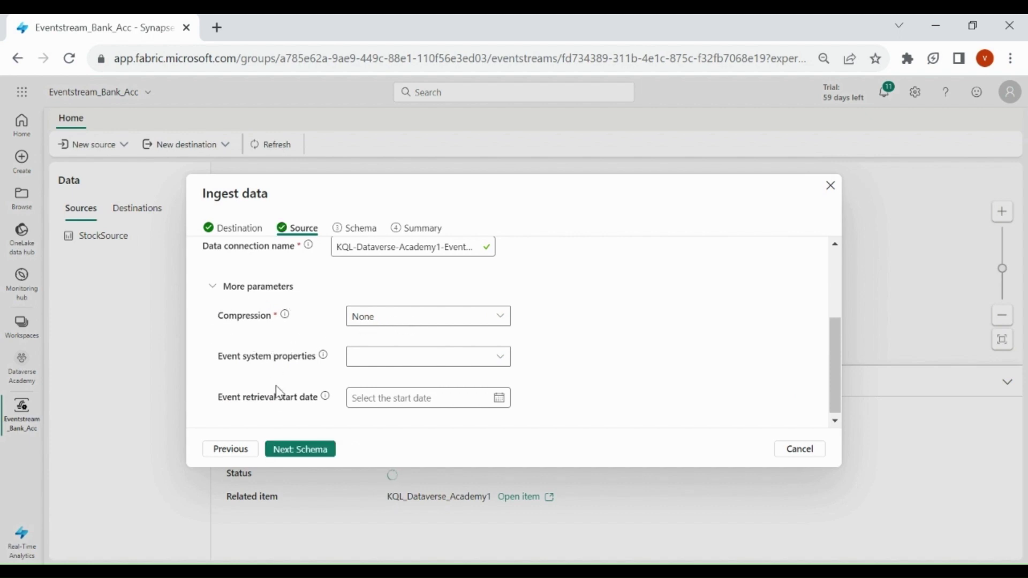
{"action": "mouse_move", "coordinate": [326, 398]}
{"action": "left_click", "coordinate": [296, 452]}
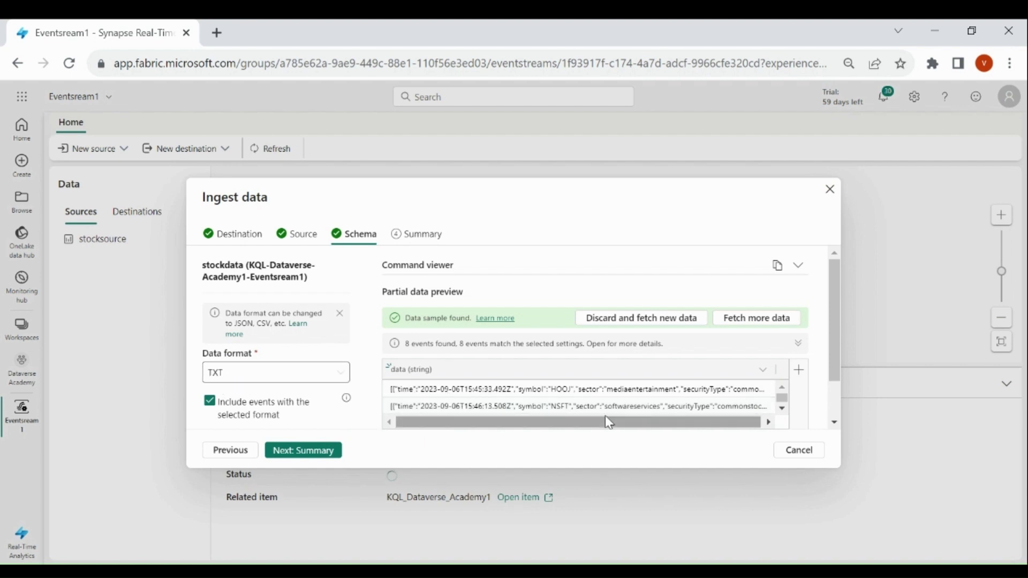
Step: Set the ingestion data format to JSON, check the column preview and start the ingestion
{"action": "left_click", "coordinate": [309, 377]}
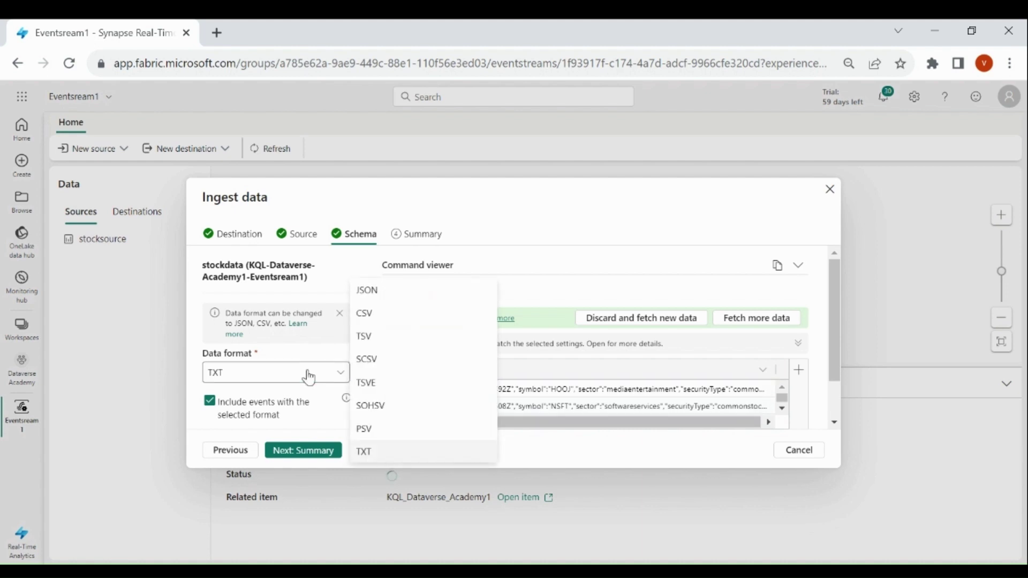
{"action": "left_click", "coordinate": [385, 291]}
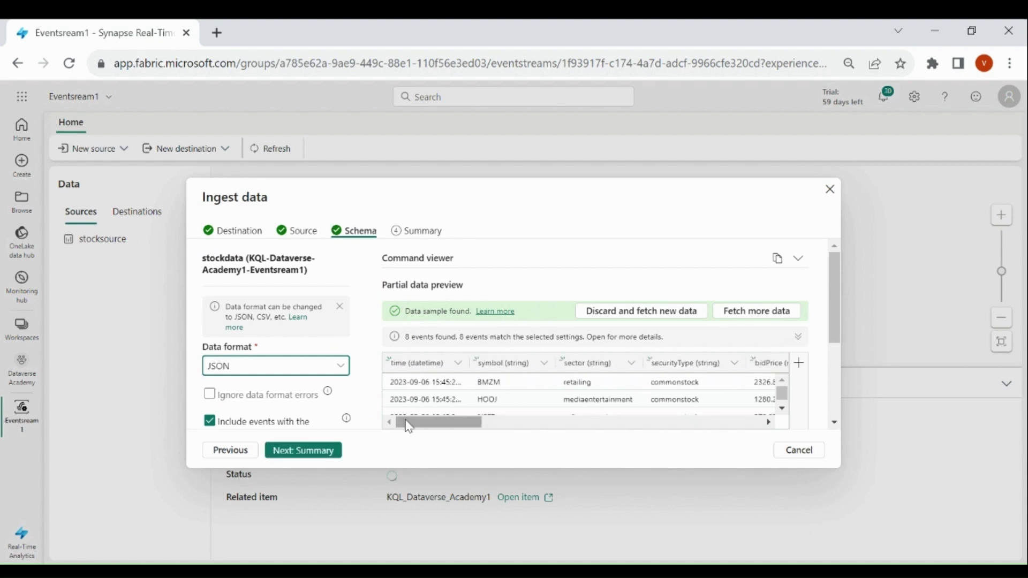
{"action": "mouse_move", "coordinate": [408, 427]}
{"action": "left_mouse_down"}
{"action": "mouse_move", "coordinate": [677, 425]}
{"action": "mouse_move", "coordinate": [428, 431]}
{"action": "left_mouse_up"}
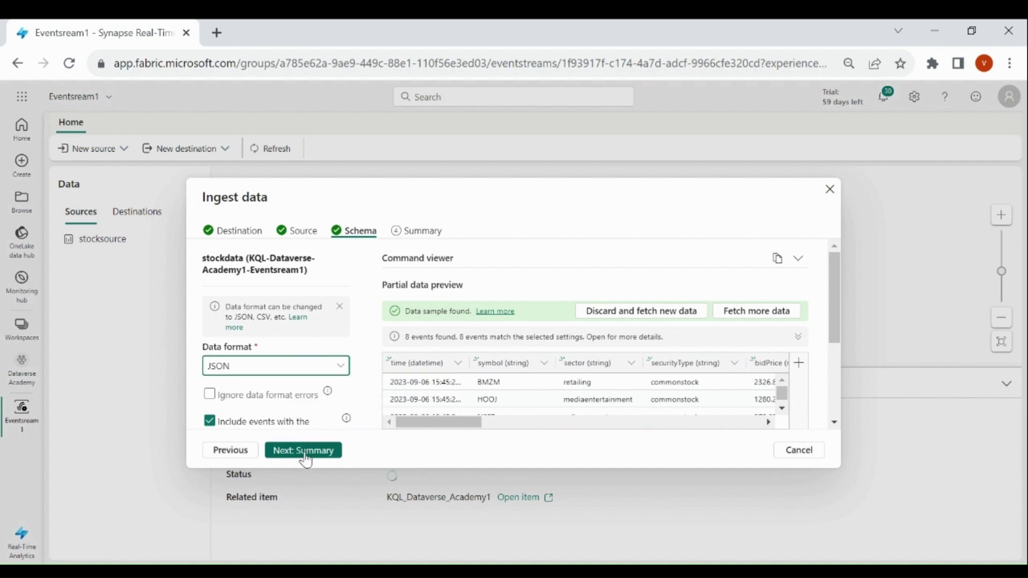
{"action": "left_click", "coordinate": [304, 451]}
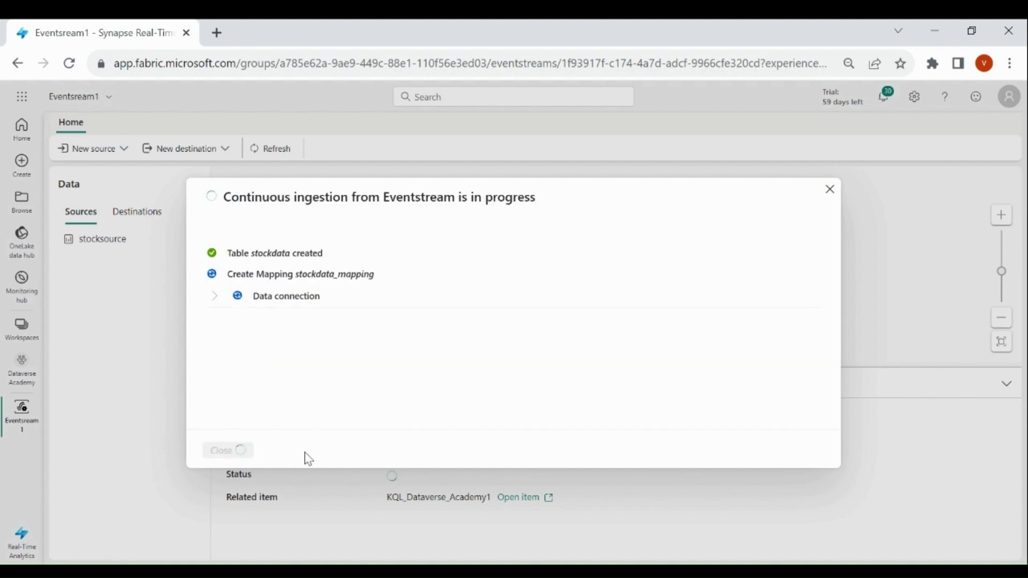
Step: Check the table and data connection entries in the continuous ingestion summary, and dismiss the summary
{"action": "left_click_drag", "start_coordinate": [229, 254], "coordinate": [350, 263]}
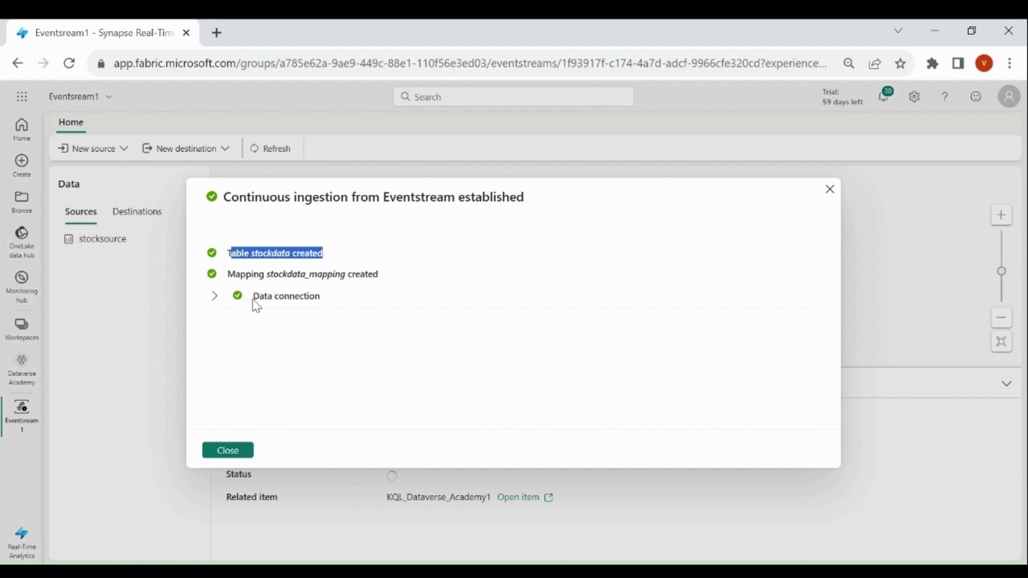
{"action": "left_click_drag", "start_coordinate": [255, 306], "coordinate": [320, 300]}
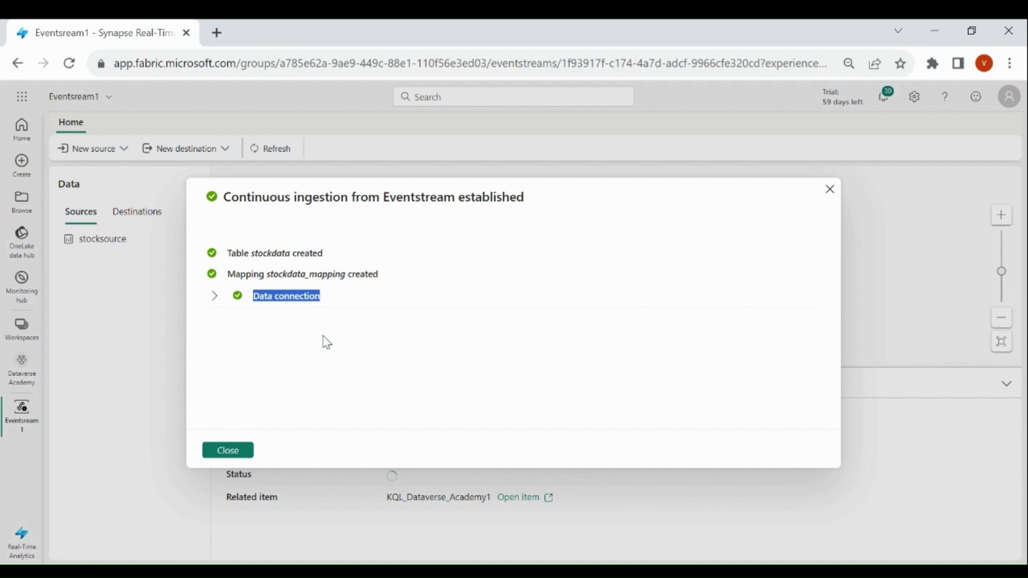
{"action": "left_click", "coordinate": [296, 370]}
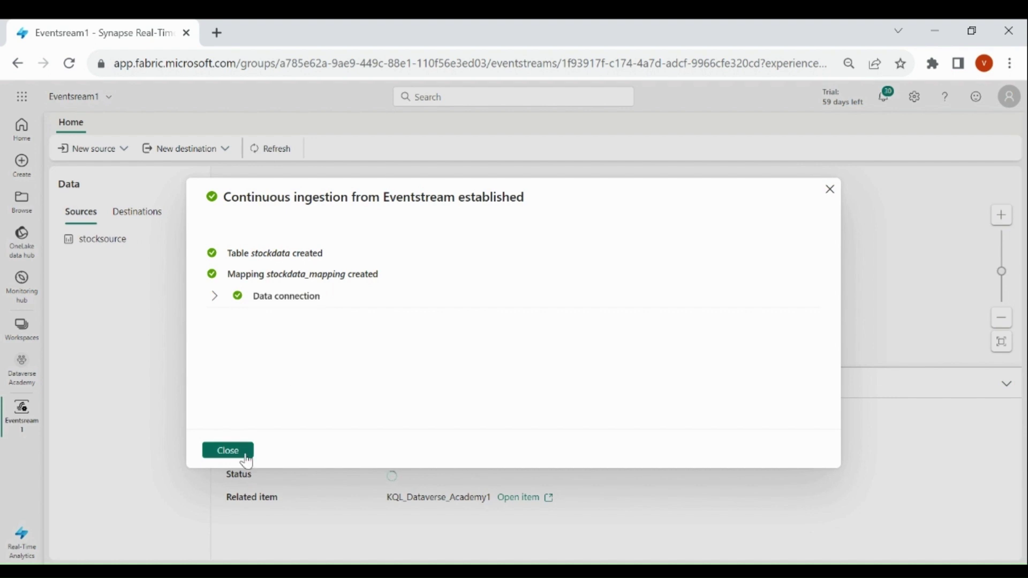
{"action": "left_click", "coordinate": [228, 455]}
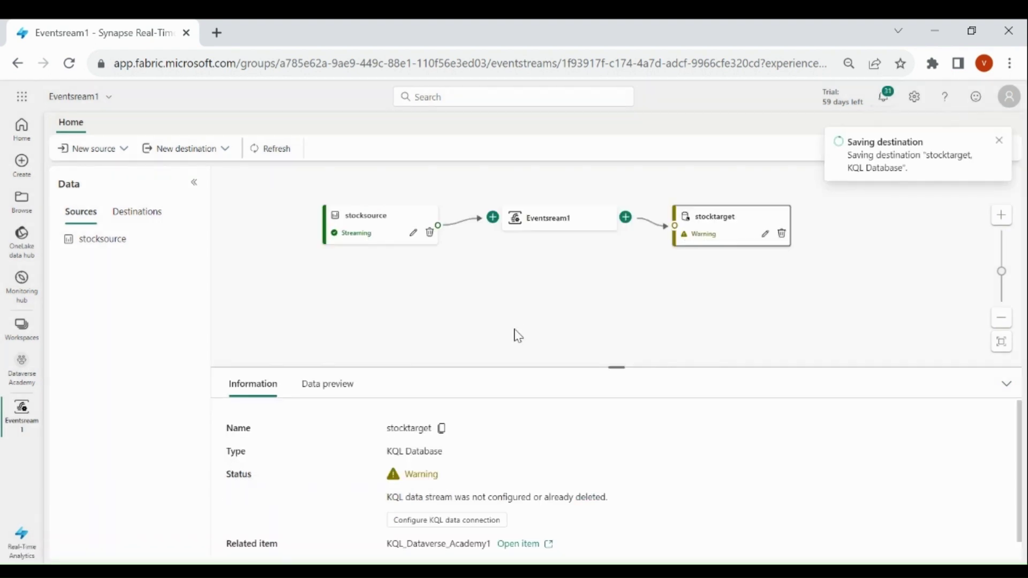
Step: Preview the data arriving at the stocktarget destination, refresh it and examine the records across all columns
{"action": "left_click", "coordinate": [334, 392]}
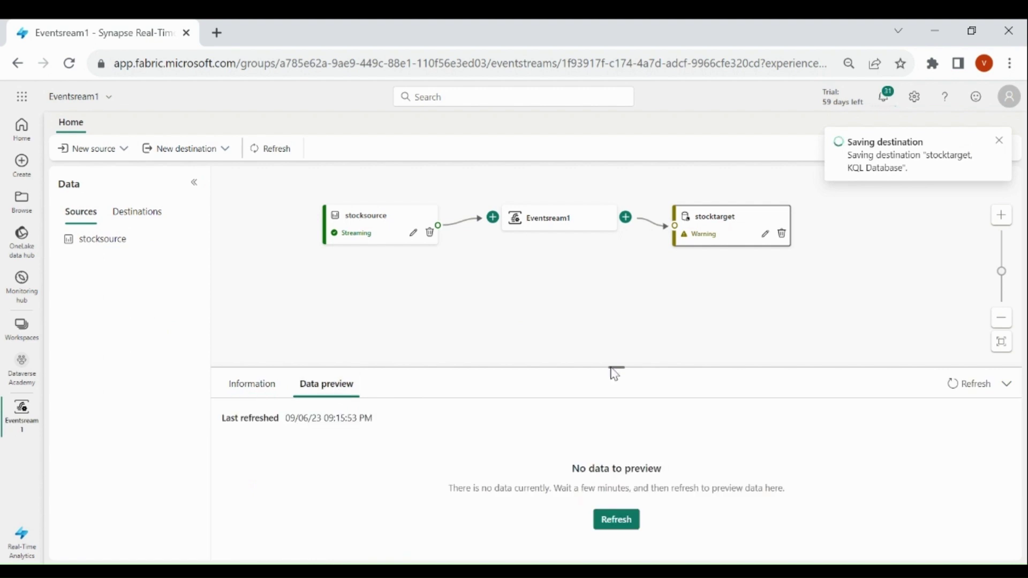
{"action": "left_click", "coordinate": [963, 395]}
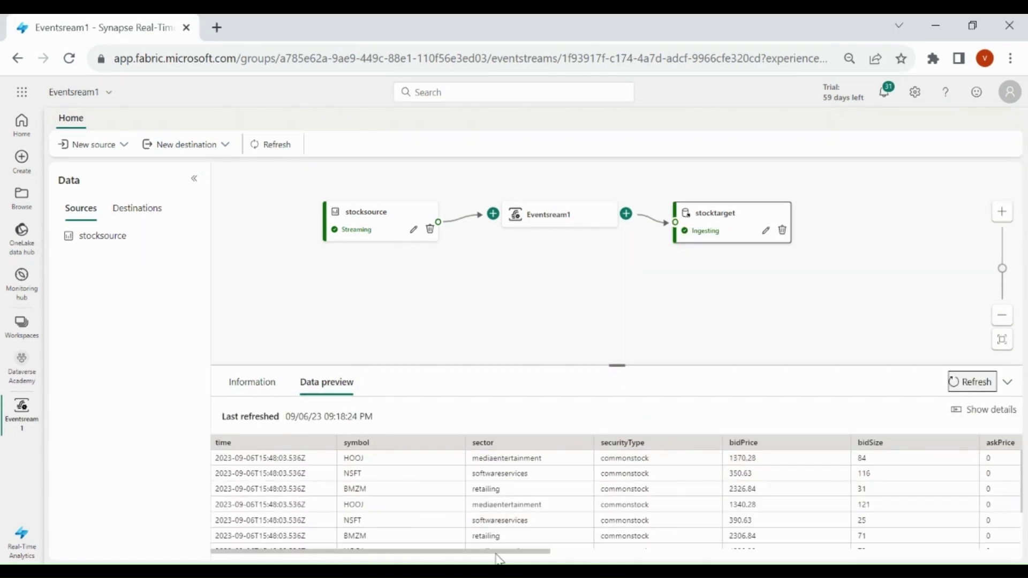
{"action": "left_click_drag", "start_coordinate": [496, 554], "coordinate": [688, 553]}
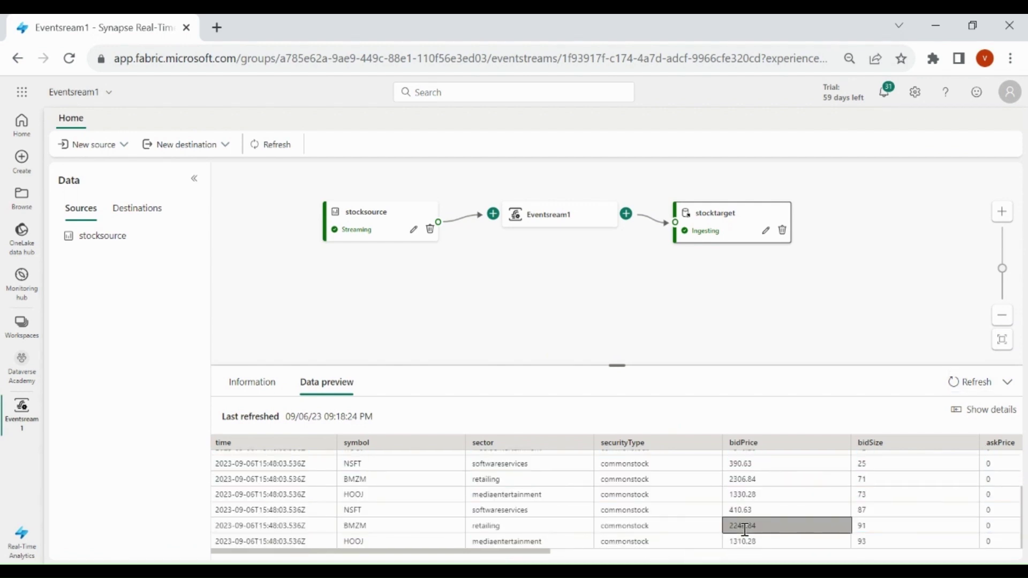
{"action": "scroll", "coordinate": [745, 529], "scroll_direction": "right", "scroll_amount": 1}
{"action": "scroll", "coordinate": [745, 530], "scroll_direction": "right", "scroll_amount": 10}
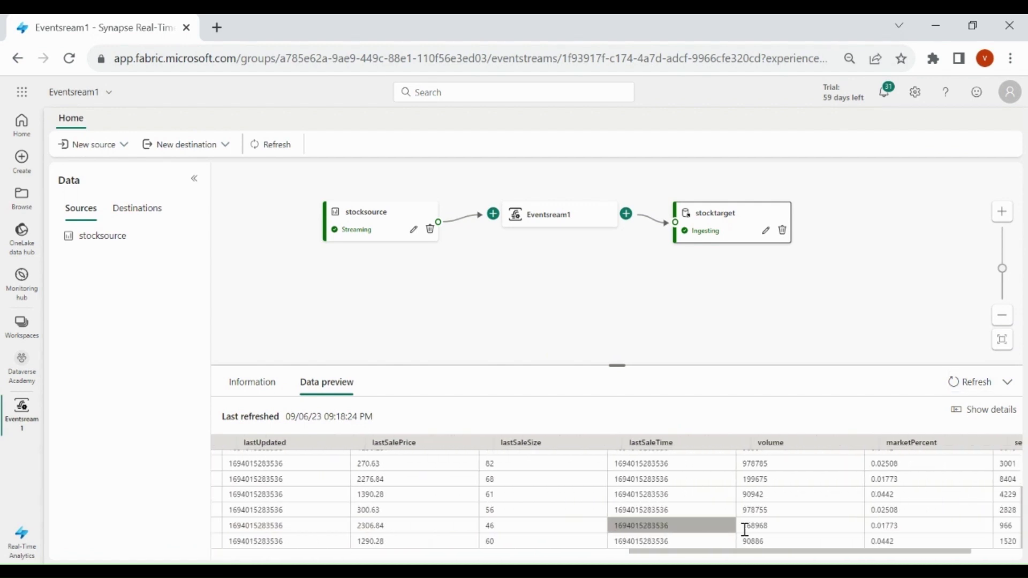
{"action": "scroll", "coordinate": [747, 535], "scroll_direction": "left", "scroll_amount": 12}
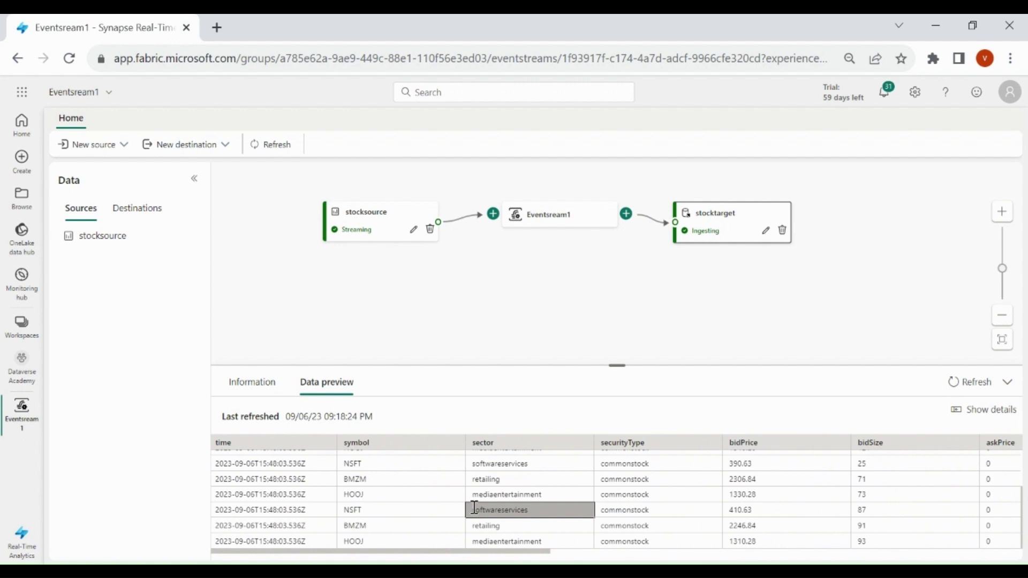
Step: Open the KQL_Dataverse_Academy1 database from the Dataverse Academy workspace and show the details of its stockdata table
{"action": "left_click", "coordinate": [22, 371]}
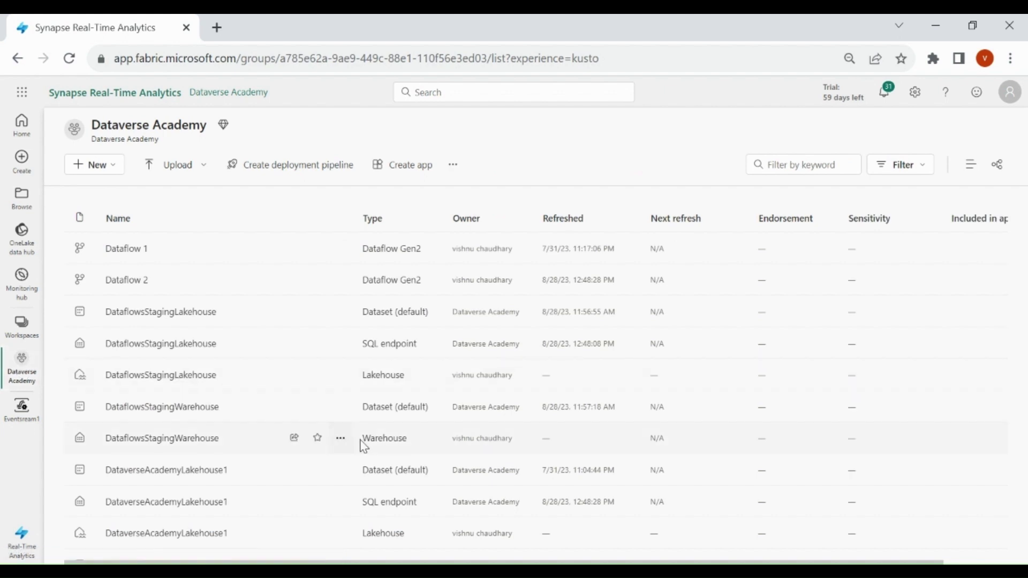
{"action": "scroll", "coordinate": [365, 449], "scroll_direction": "down", "scroll_amount": 4}
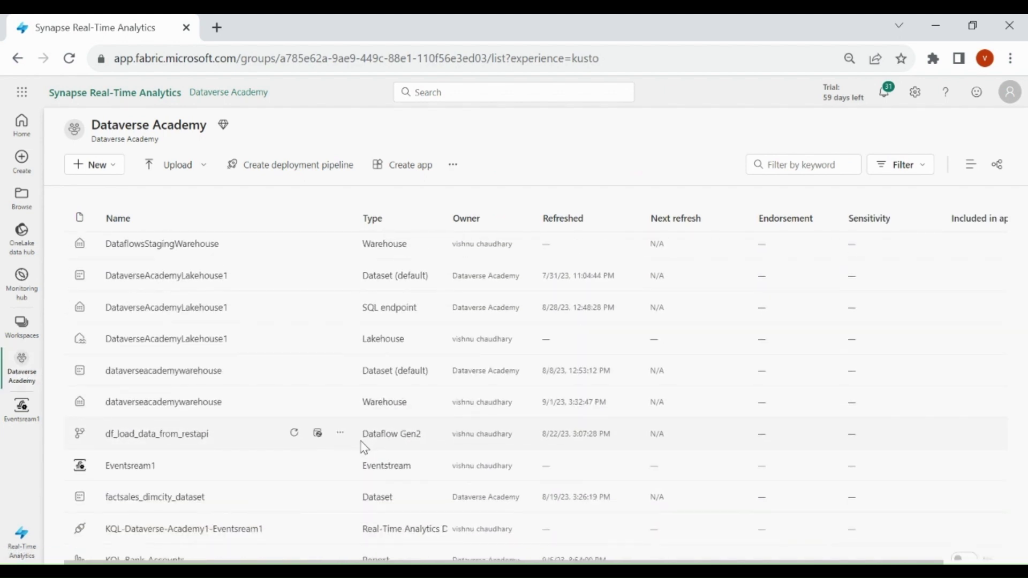
{"action": "scroll", "coordinate": [364, 449], "scroll_direction": "down", "scroll_amount": 4}
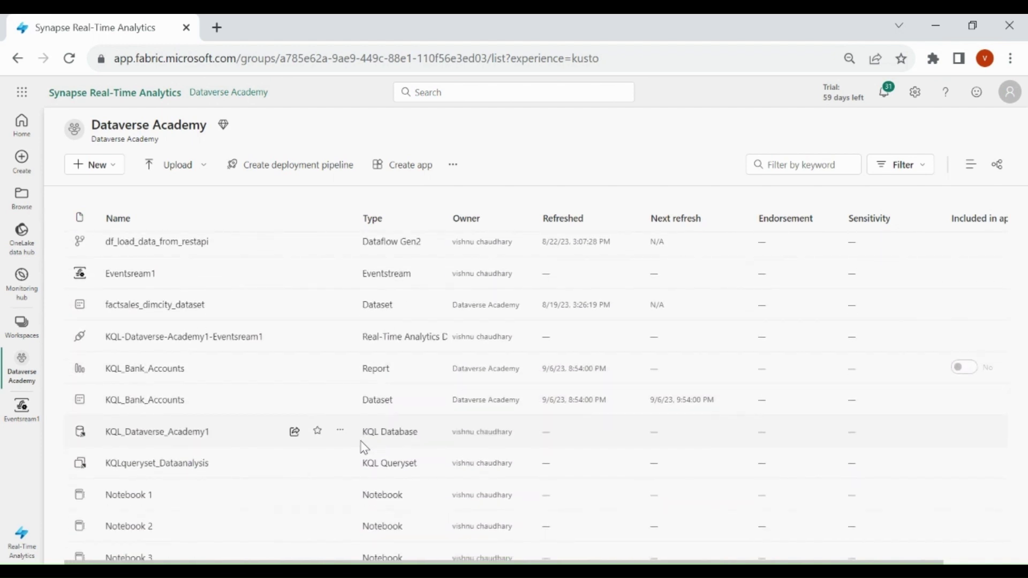
{"action": "left_click", "coordinate": [187, 433]}
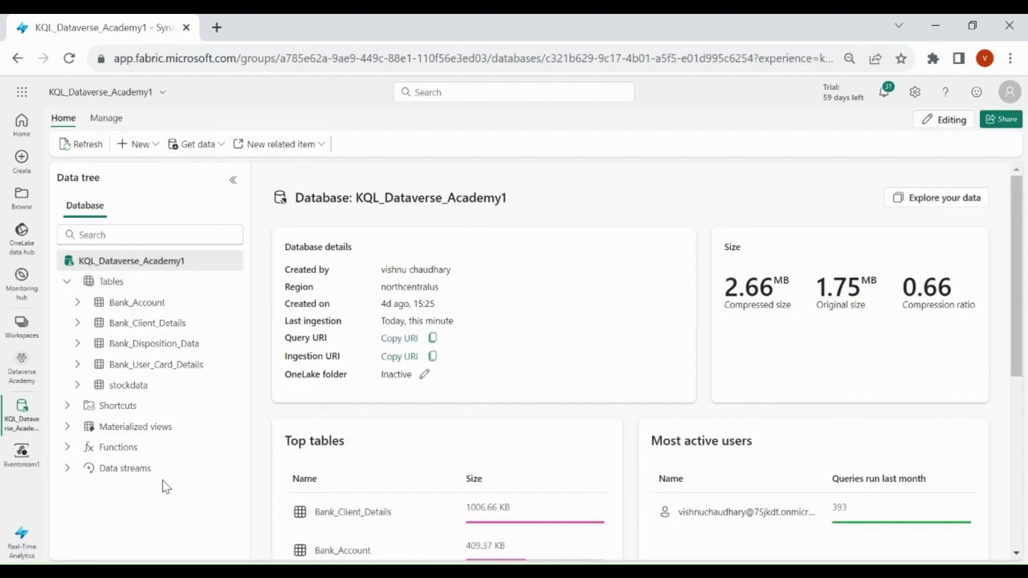
{"action": "left_click", "coordinate": [126, 387]}
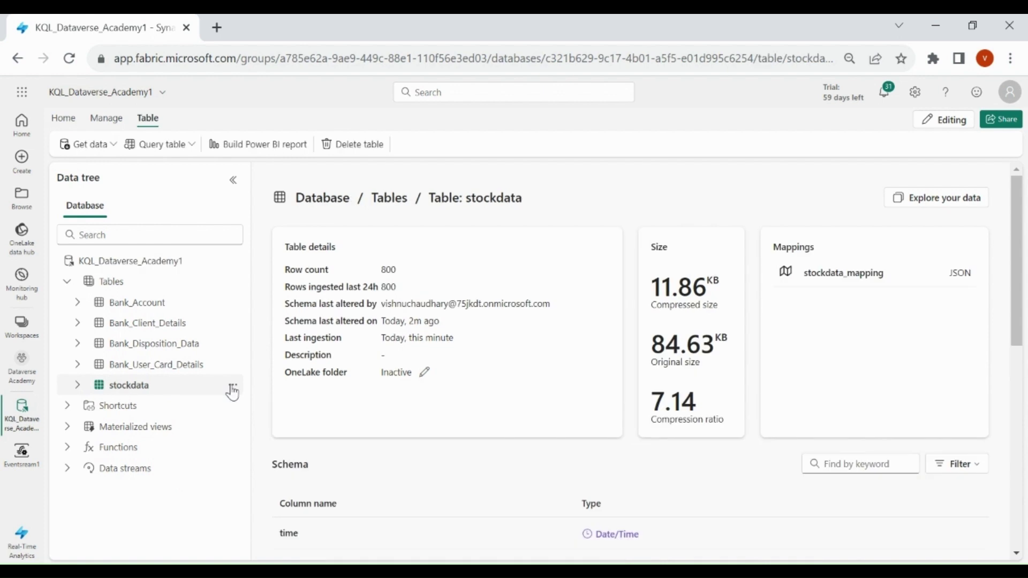
Step: Query the stockdata table with the predefined SQL query for the total count of records
{"action": "left_click", "coordinate": [233, 388]}
{"action": "mouse_move", "coordinate": [311, 418]}
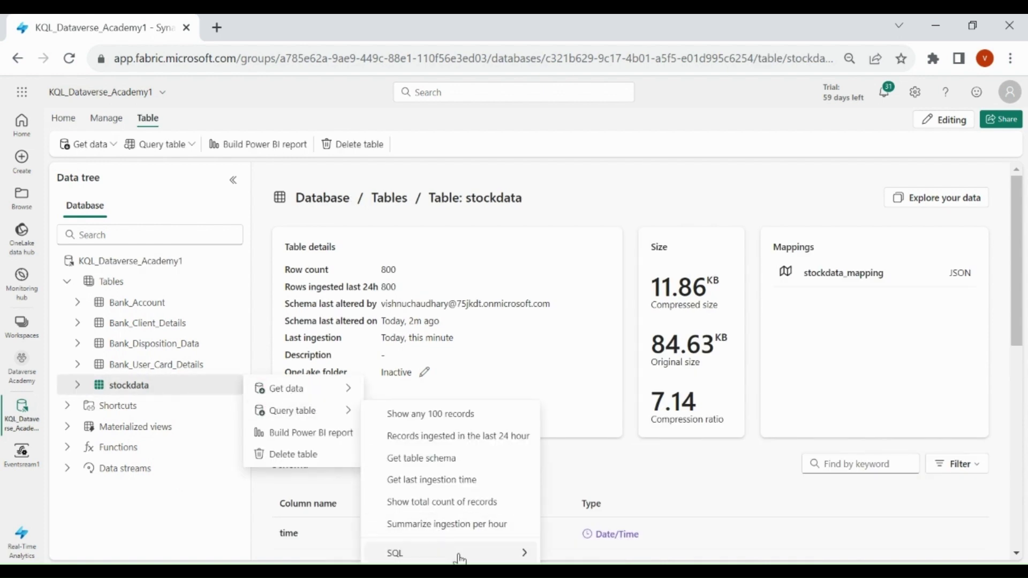
{"action": "mouse_move", "coordinate": [459, 554]}
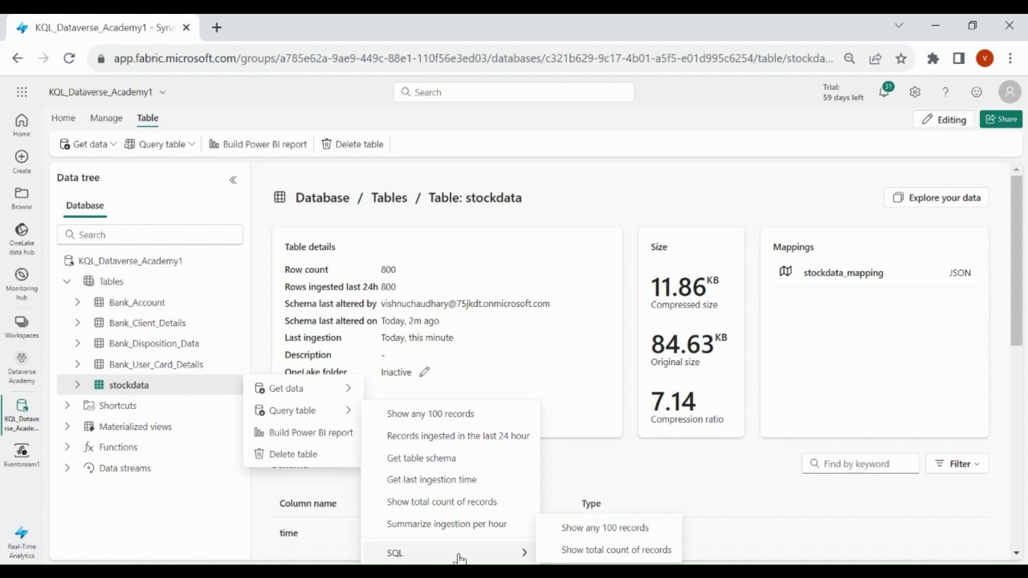
{"action": "left_click", "coordinate": [602, 554]}
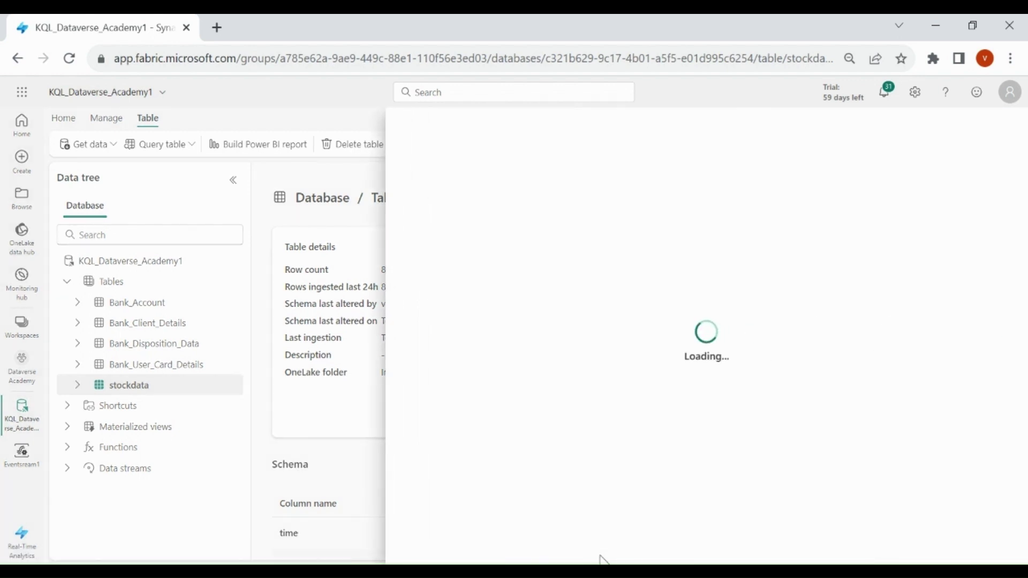
{"action": "left_click", "coordinate": [478, 431]}
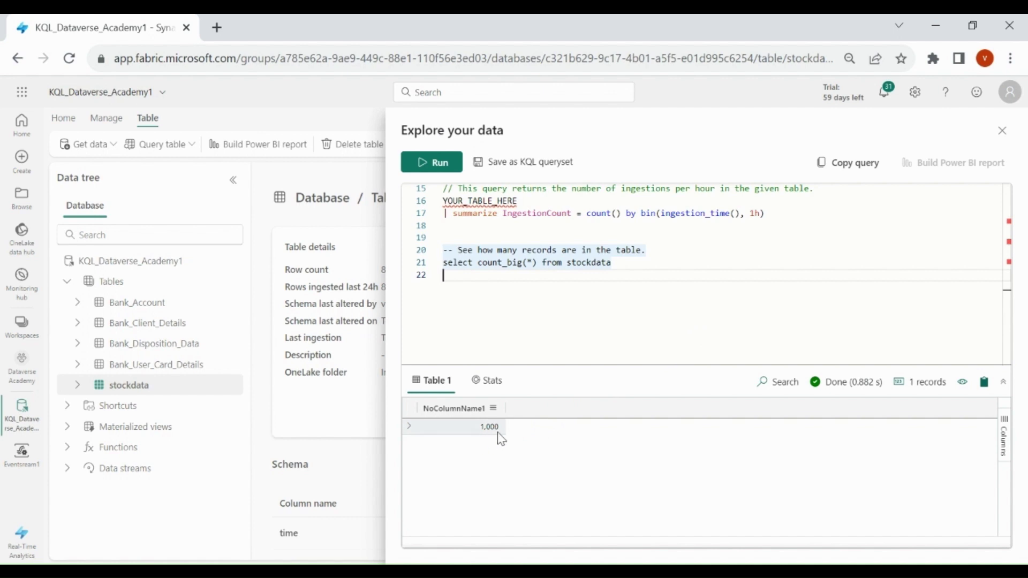
Step: Change the count query to "select * from stockdata", run only that statement and look through the returned columns
{"action": "left_click", "coordinate": [619, 266]}
{"action": "left_click", "coordinate": [538, 265]}
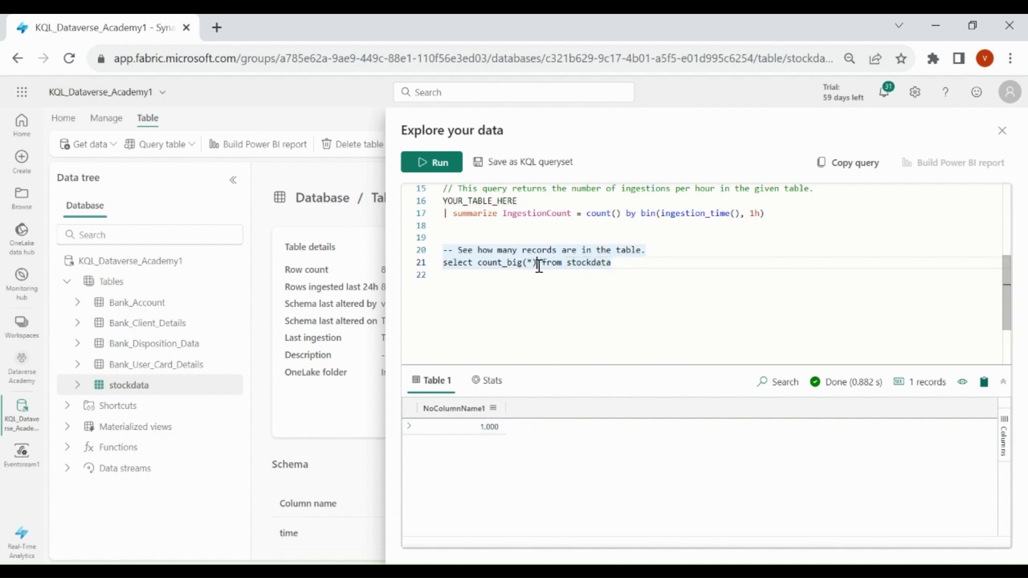
{"action": "left_click_drag", "start_coordinate": [539, 266], "coordinate": [483, 267]}
{"action": "key", "text": "BackSpace"}
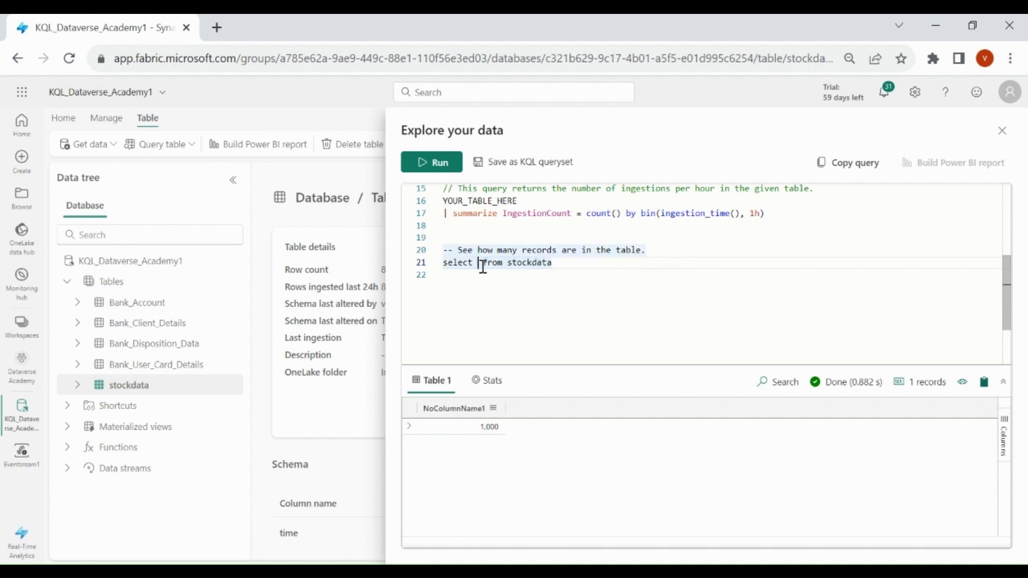
{"action": "type", "text": "*"}
{"action": "double_click", "coordinate": [564, 268]}
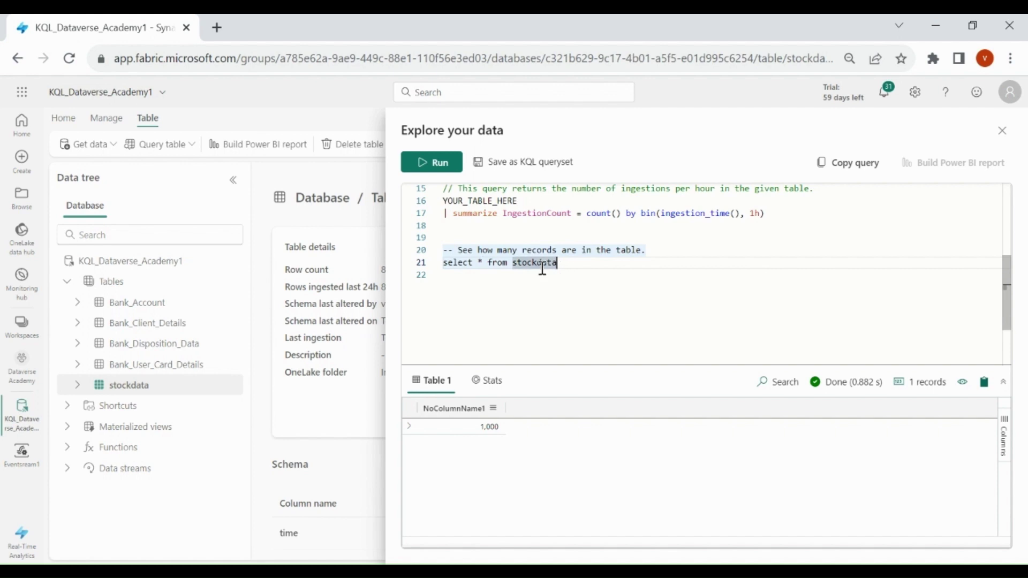
{"action": "left_click_drag", "start_coordinate": [542, 269], "coordinate": [443, 262]}
{"action": "left_click", "coordinate": [437, 169]}
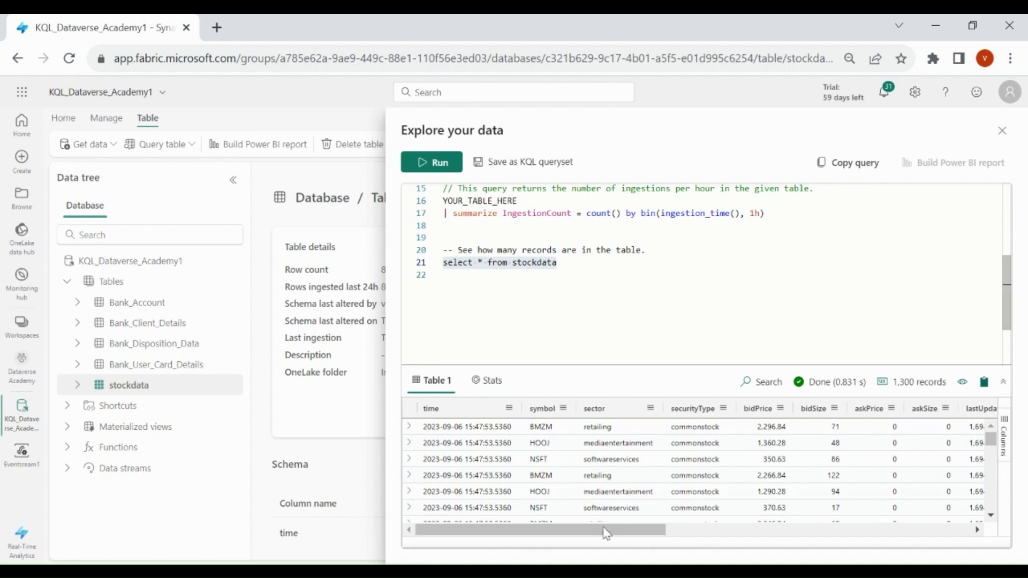
{"action": "left_click_drag", "start_coordinate": [606, 534], "coordinate": [900, 532]}
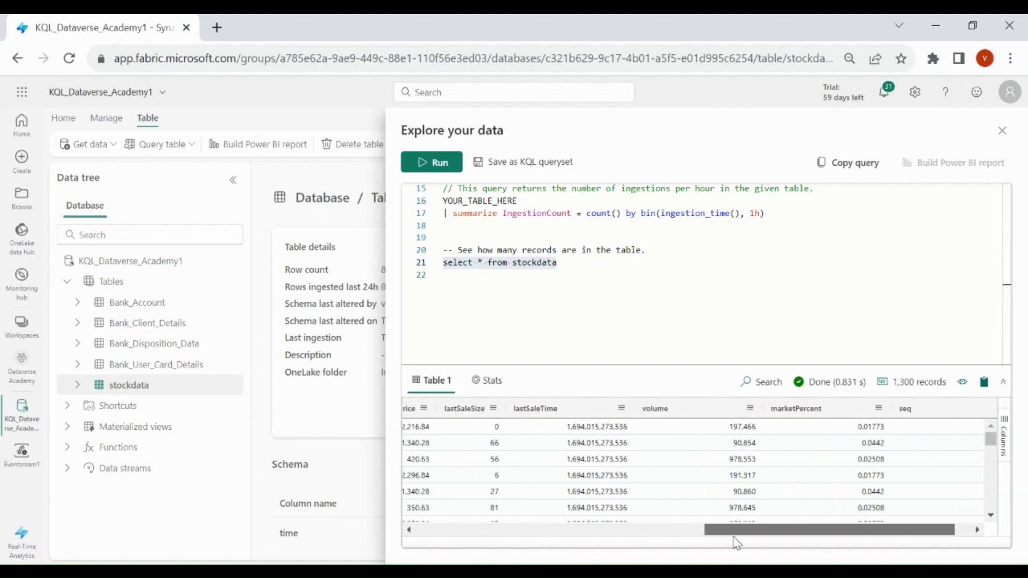
{"action": "left_click_drag", "start_coordinate": [737, 543], "coordinate": [526, 542]}
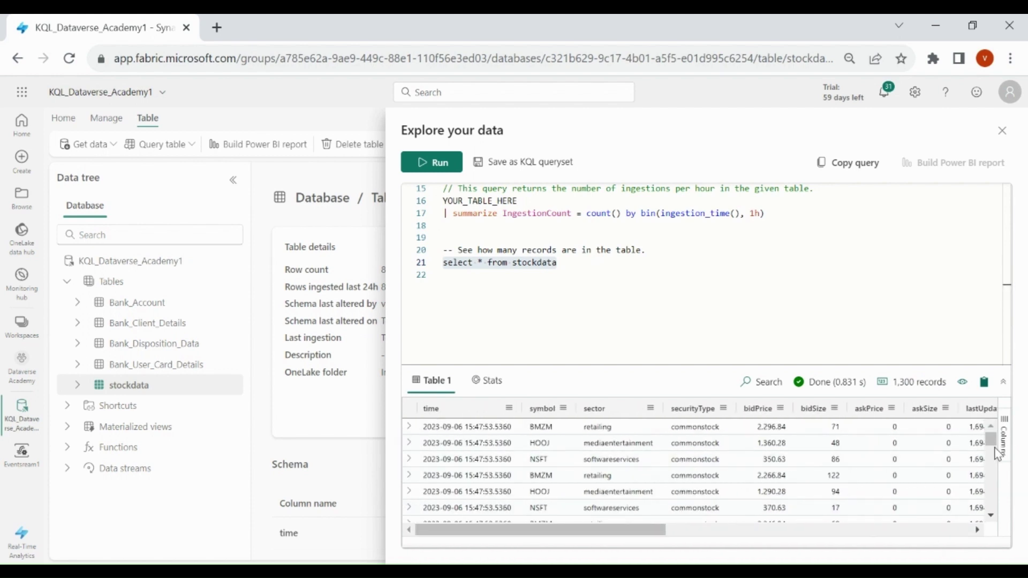
Step: Close the data exploration query without saving it and return to the Eventsream1 eventstream
{"action": "left_click", "coordinate": [575, 267]}
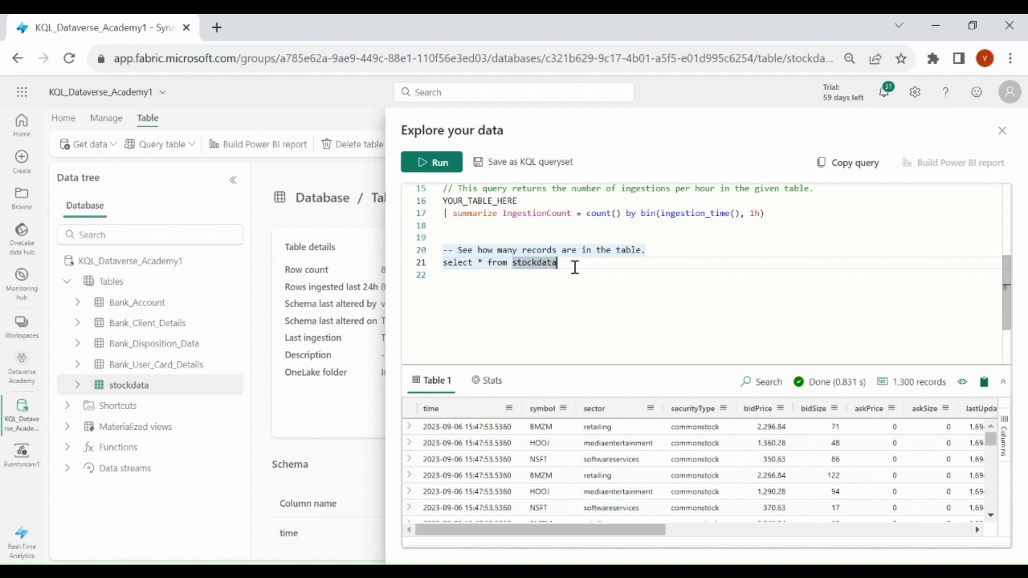
{"action": "left_click", "coordinate": [1002, 131]}
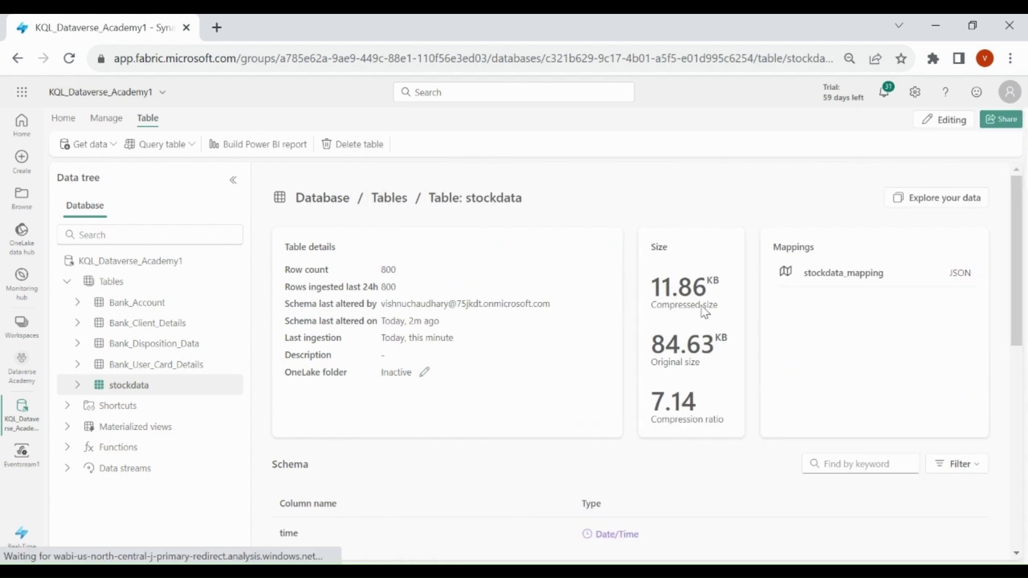
{"action": "left_click", "coordinate": [17, 455]}
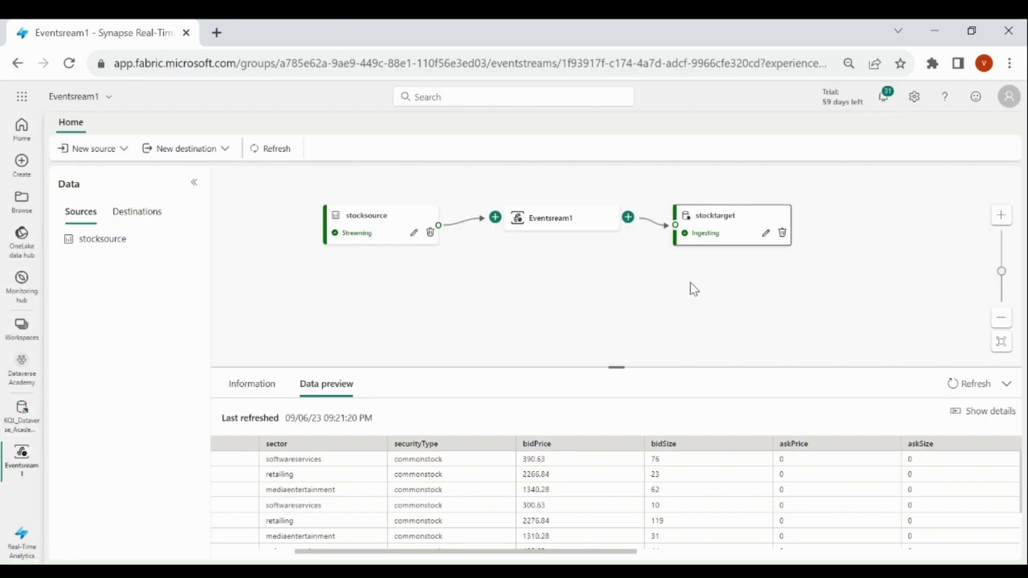